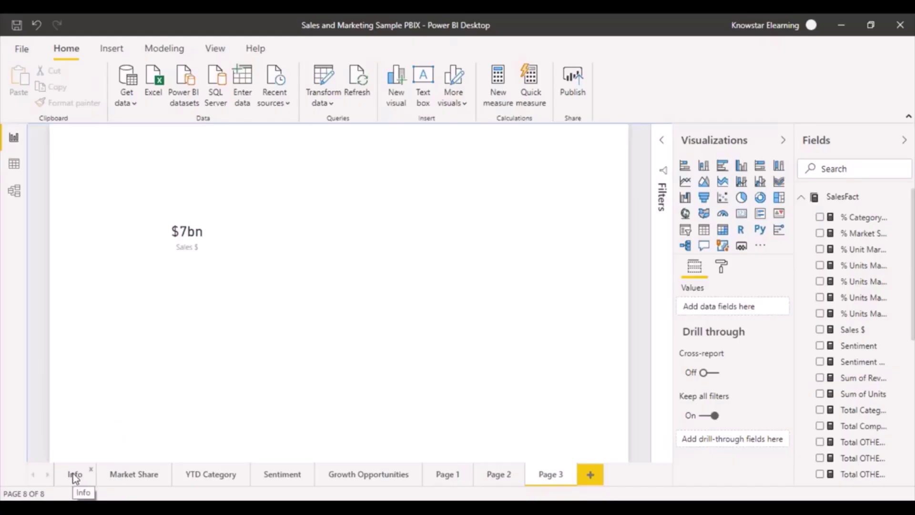
Look at the Market Share page and the YTD Category page of the report
{"action": "left_click", "coordinate": [146, 476]}
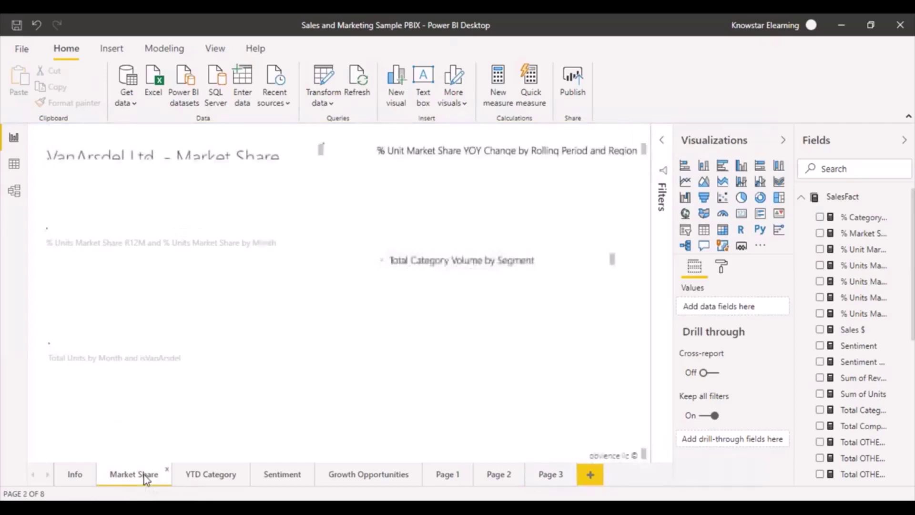
{"action": "left_click", "coordinate": [215, 475]}
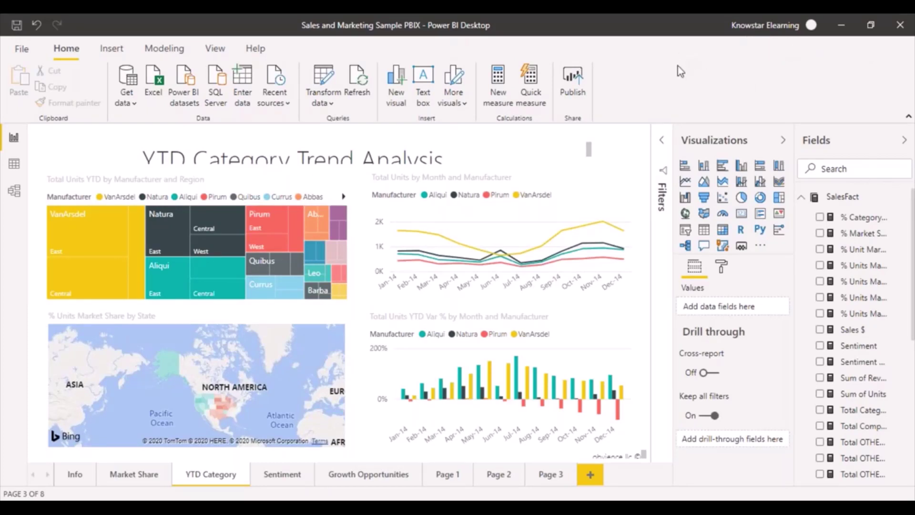
Save the report's pending changes and publish it to My workspace
{"action": "left_click", "coordinate": [576, 90]}
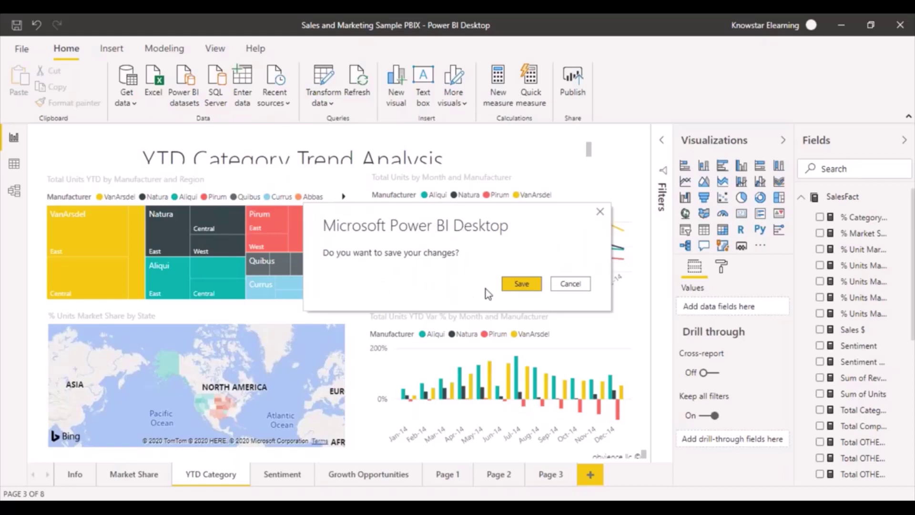
{"action": "left_click", "coordinate": [582, 285]}
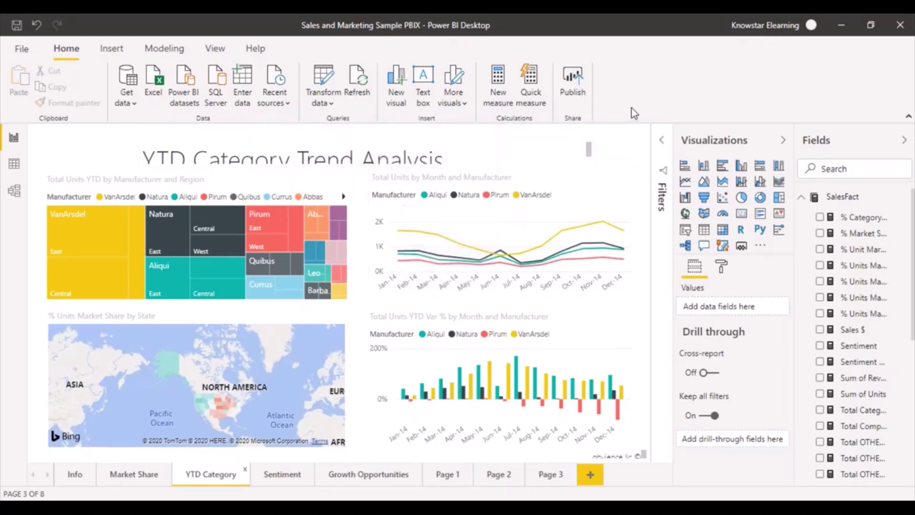
{"action": "left_click", "coordinate": [575, 80]}
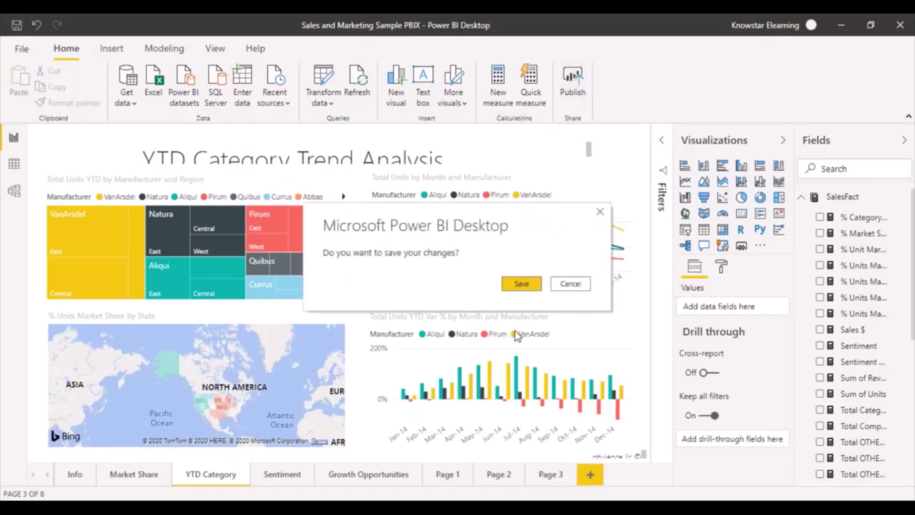
{"action": "left_click", "coordinate": [521, 285]}
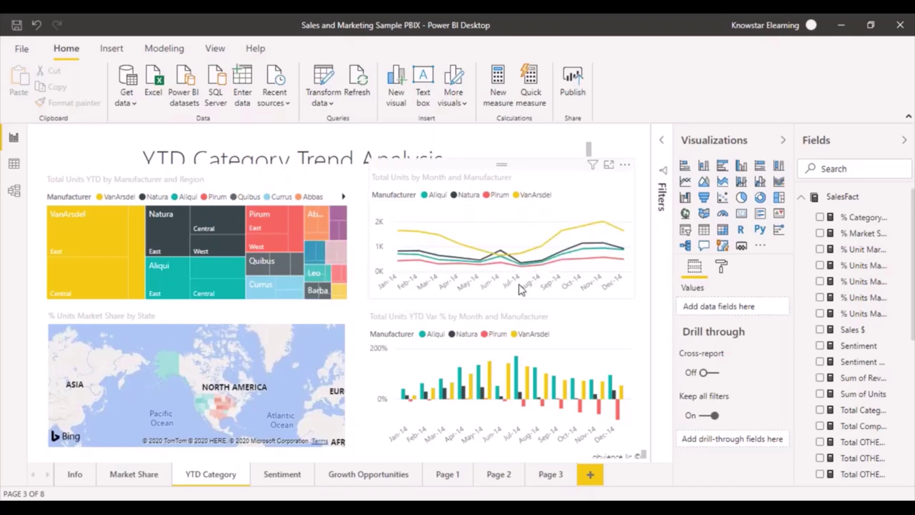
{"action": "left_click", "coordinate": [575, 94]}
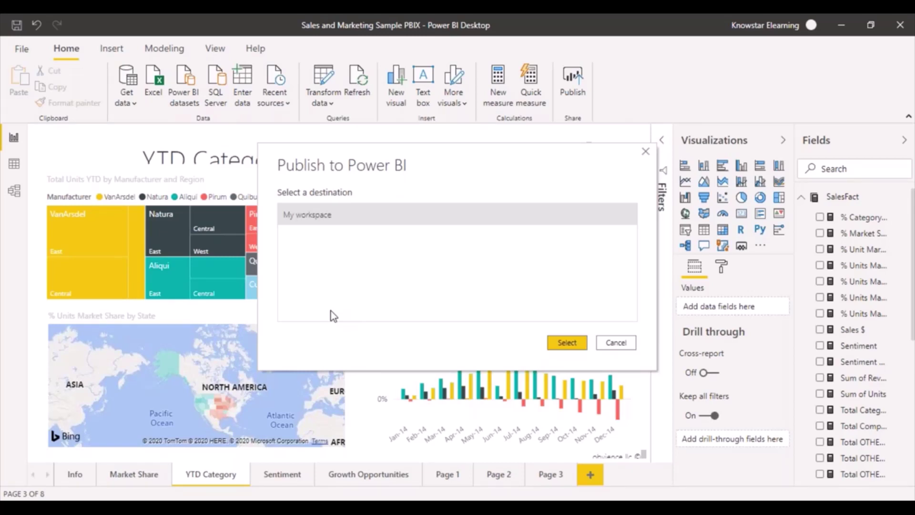
{"action": "left_click", "coordinate": [322, 222]}
{"action": "left_click", "coordinate": [569, 345]}
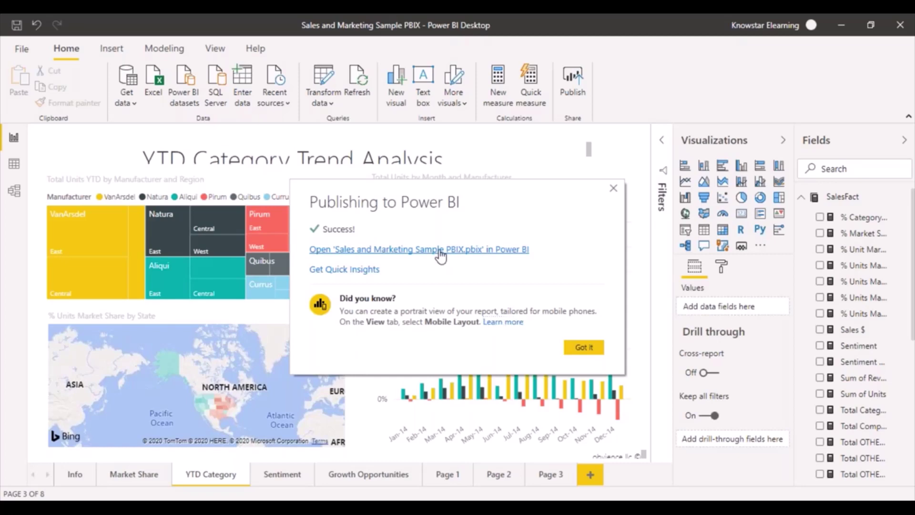
Open the published Sales and Marketing Sample PBIX report in the Power BI service and expand the contents of My workspace
{"action": "left_click", "coordinate": [439, 252]}
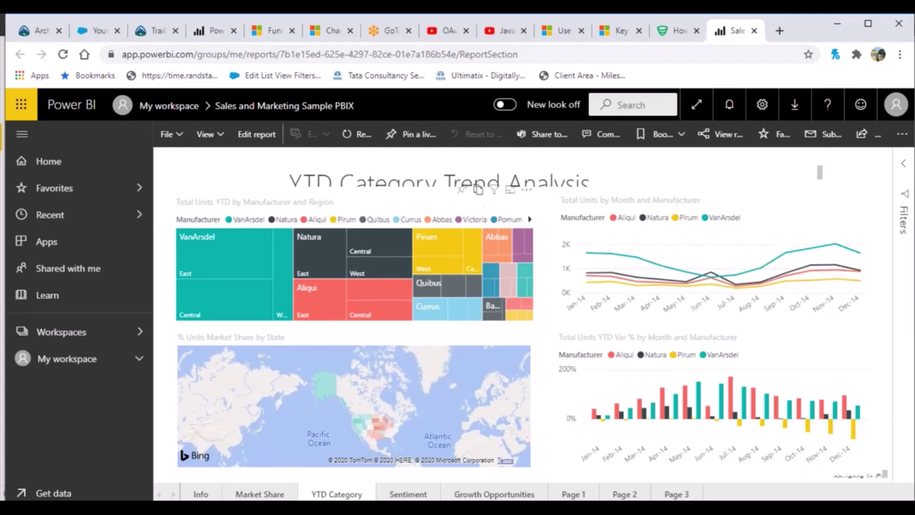
{"action": "left_click", "coordinate": [138, 362]}
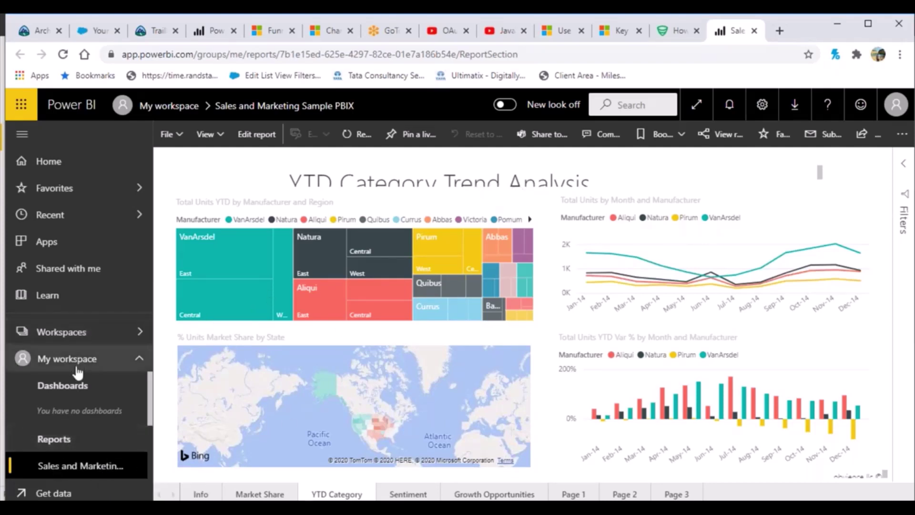
Look through the published report's pages from Info to Page 3 and return to the Sentiment page
{"action": "left_click", "coordinate": [203, 494]}
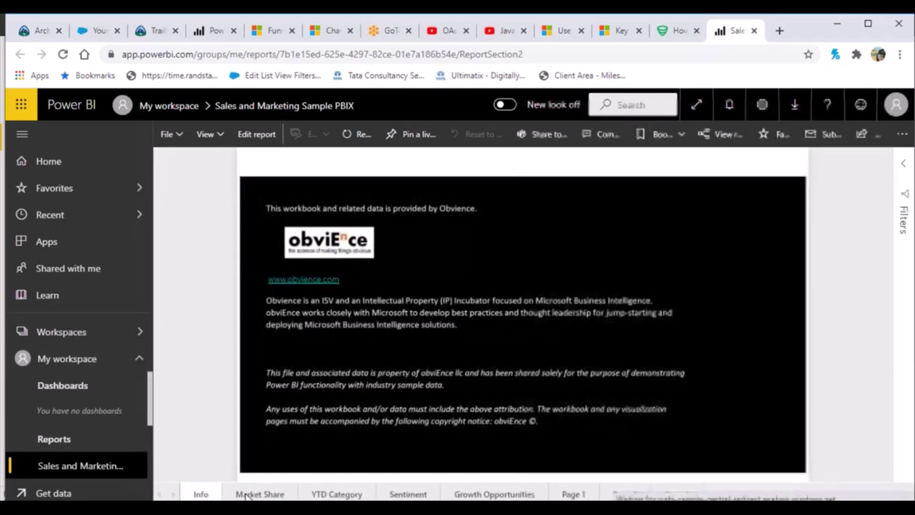
{"action": "left_click", "coordinate": [260, 494]}
{"action": "left_click", "coordinate": [336, 494]}
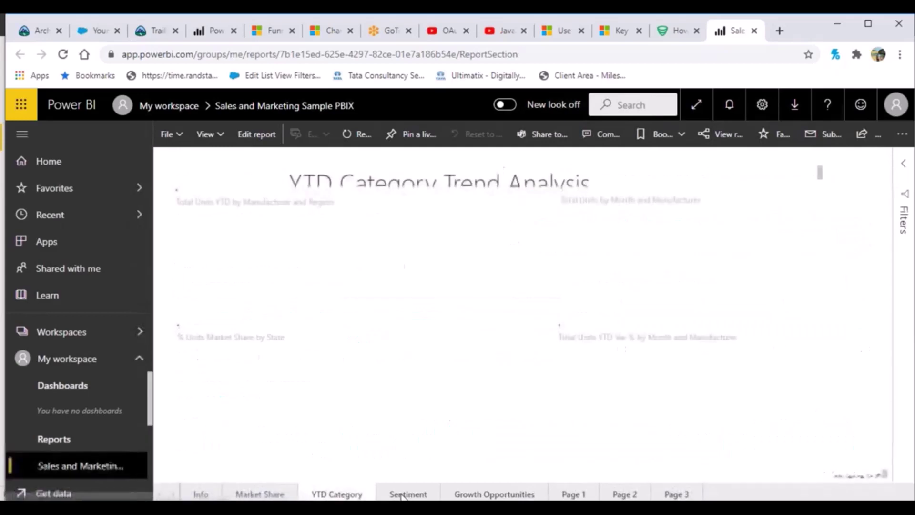
{"action": "left_click", "coordinate": [424, 494]}
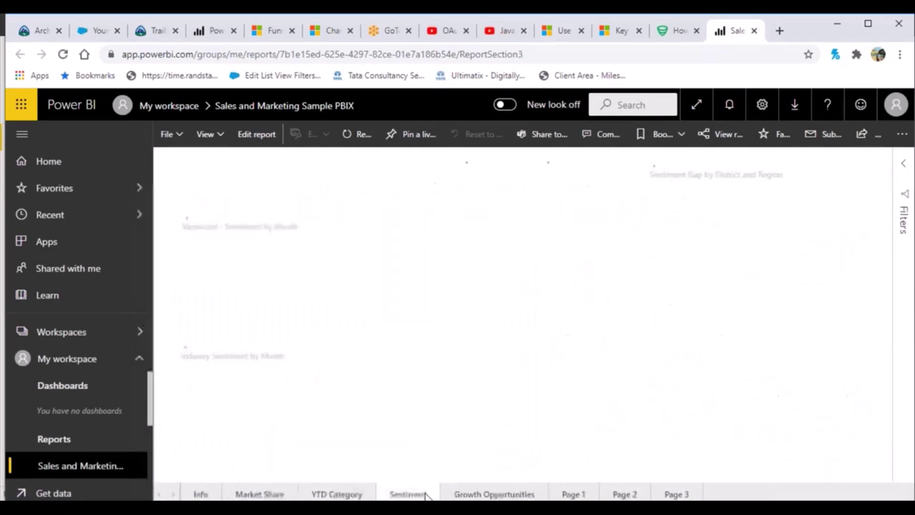
{"action": "left_click", "coordinate": [482, 494]}
{"action": "left_click", "coordinate": [571, 494]}
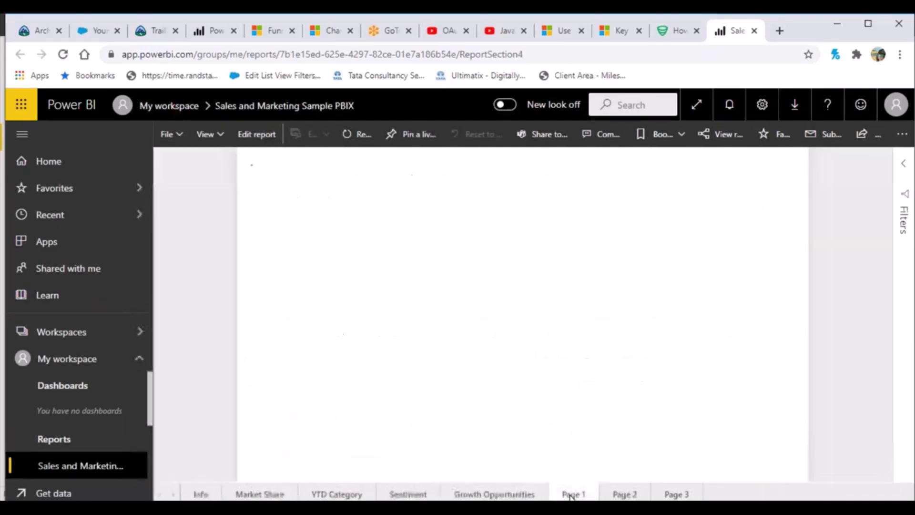
{"action": "left_click", "coordinate": [624, 494]}
{"action": "left_click", "coordinate": [674, 494]}
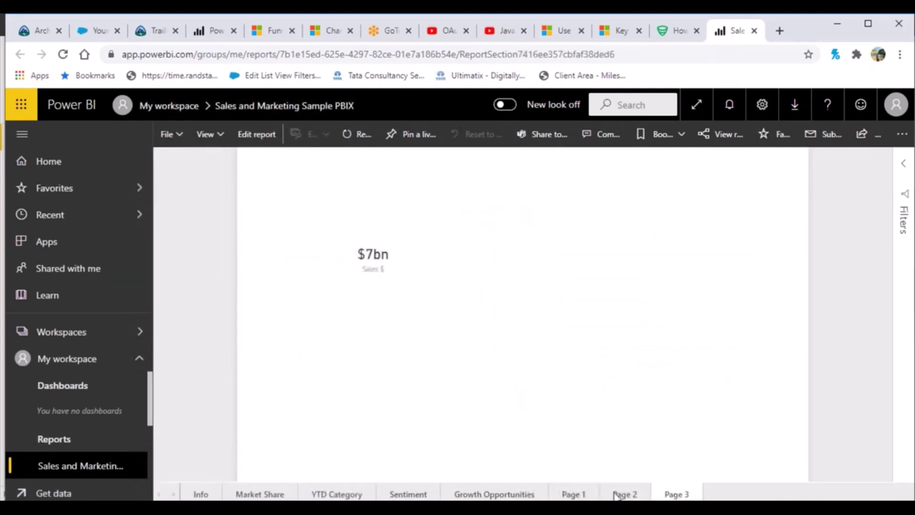
{"action": "left_click", "coordinate": [415, 496]}
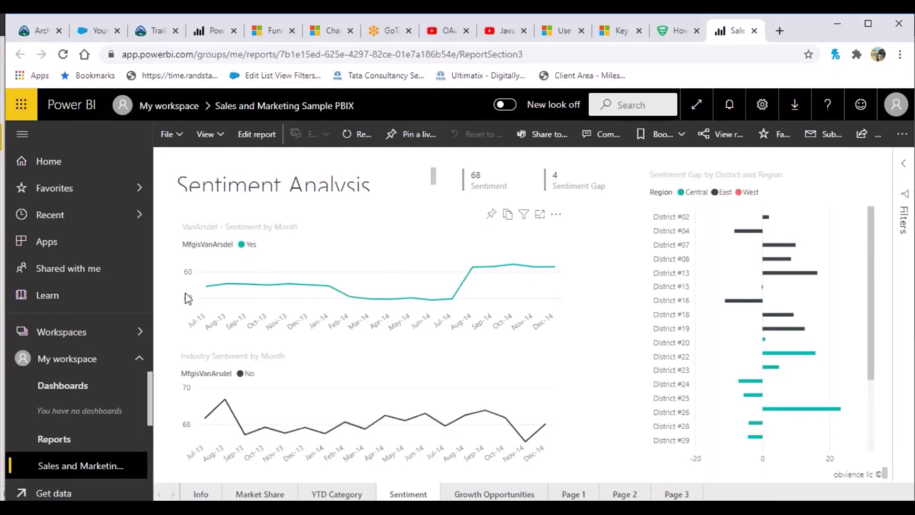
Open the published report for editing and add a new page with an empty waterfall chart
{"action": "left_click", "coordinate": [256, 135]}
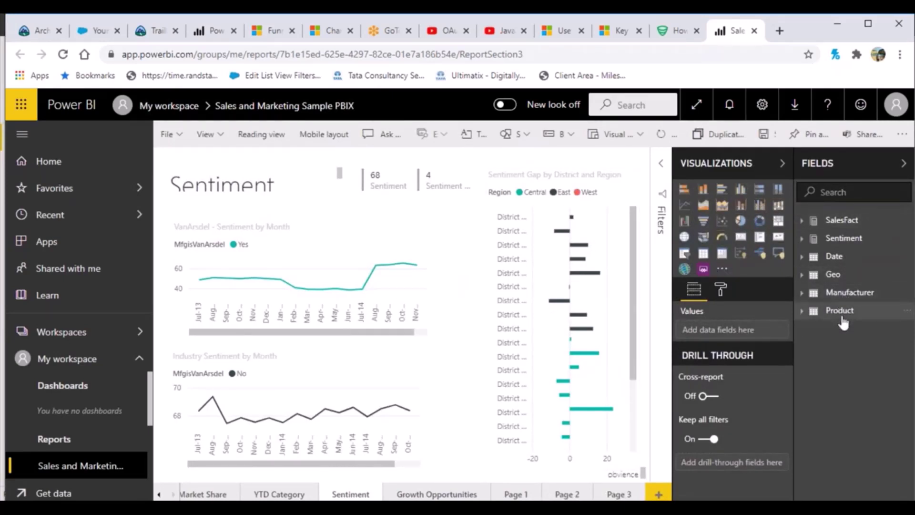
{"action": "left_click", "coordinate": [658, 494]}
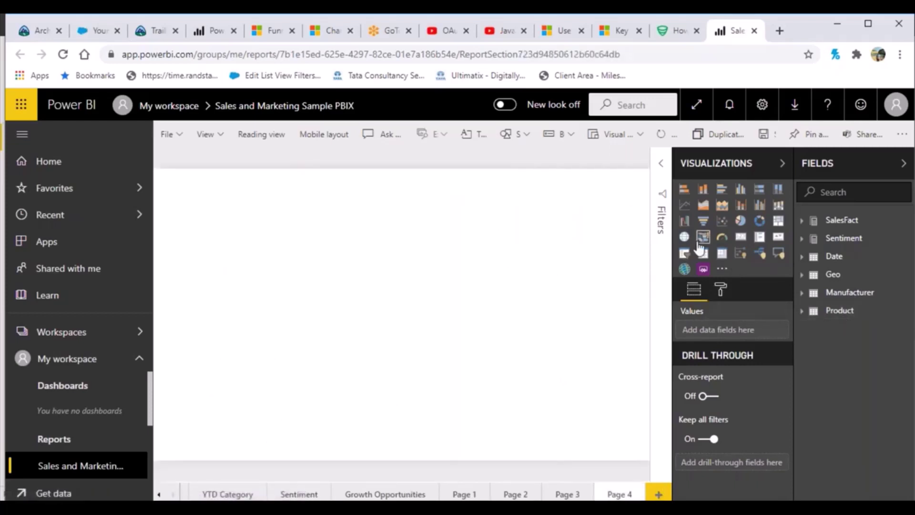
{"action": "left_click", "coordinate": [685, 221]}
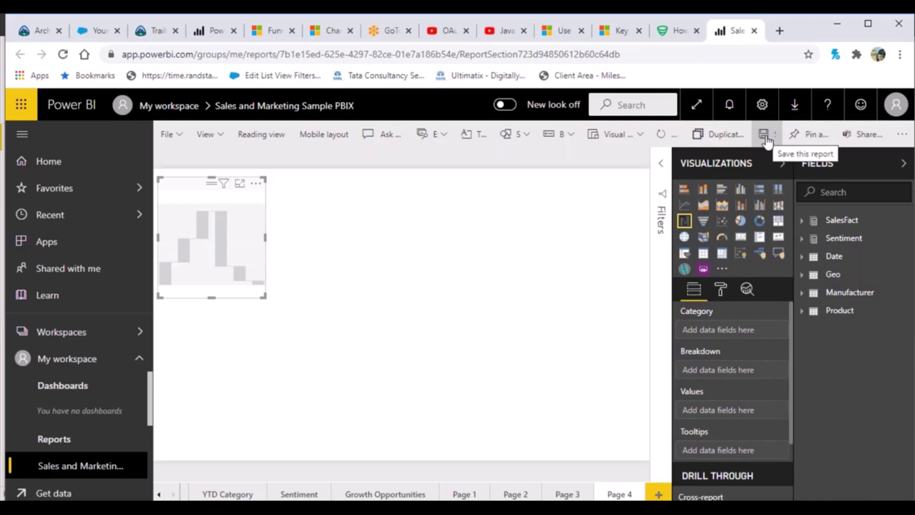
{"action": "left_click", "coordinate": [320, 401]}
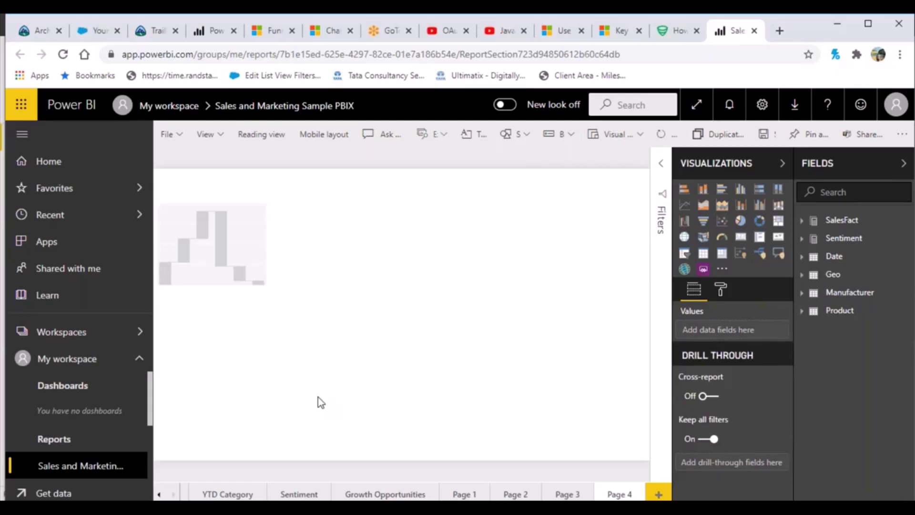
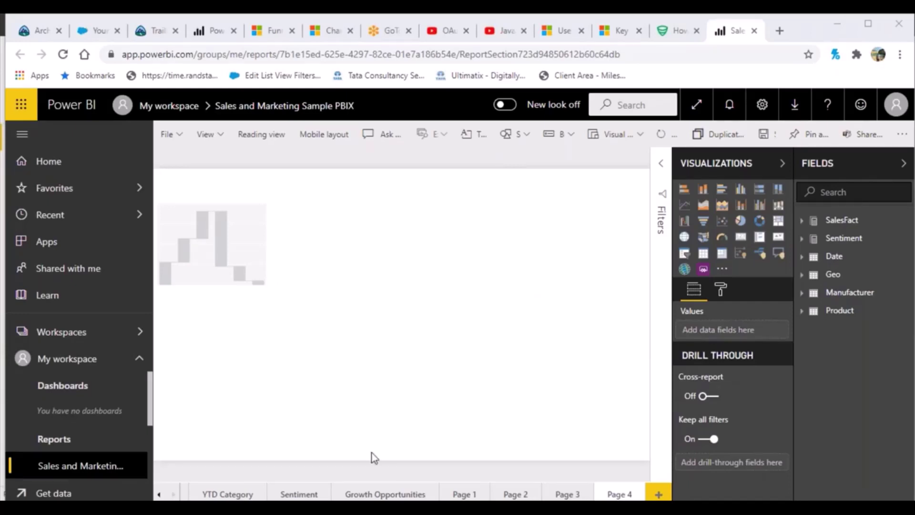
Show the YTD Category page with the Visualizations and Fields panes collapsed
{"action": "left_click", "coordinate": [236, 494]}
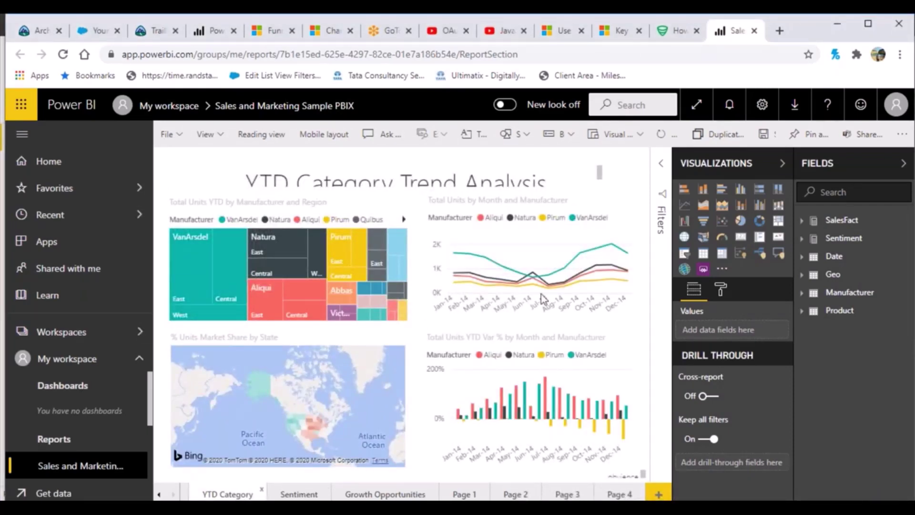
{"action": "left_click", "coordinate": [783, 165]}
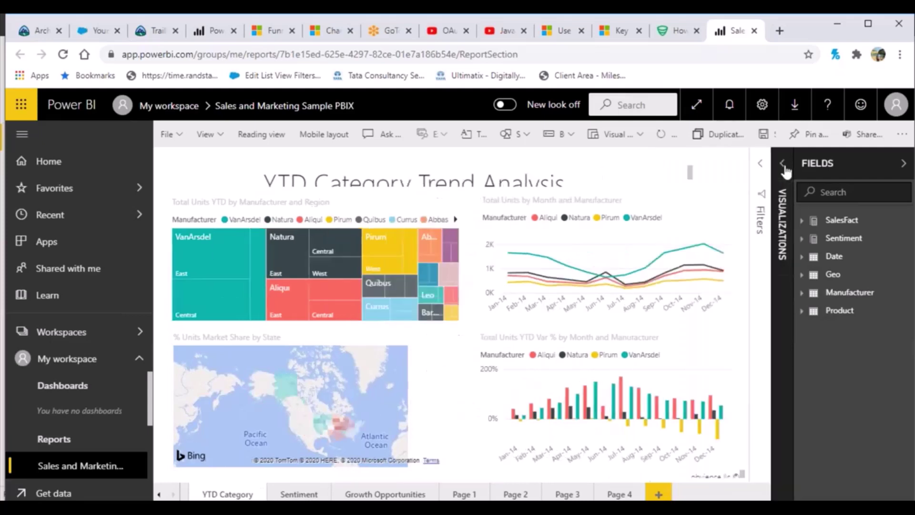
{"action": "left_click", "coordinate": [903, 166]}
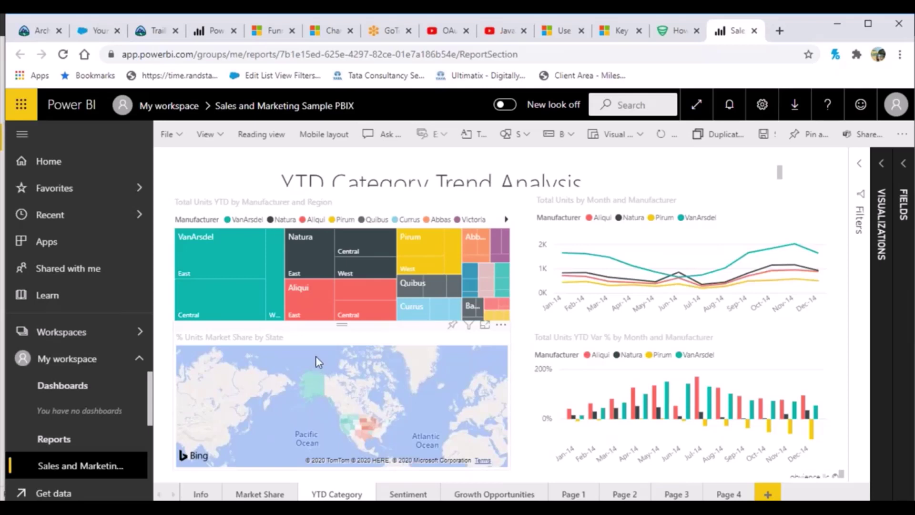
Pin the Total Units YTD by Manufacturer and Region treemap to a new dashboard named "Sales and Marketing"
{"action": "mouse_move", "coordinate": [334, 288]}
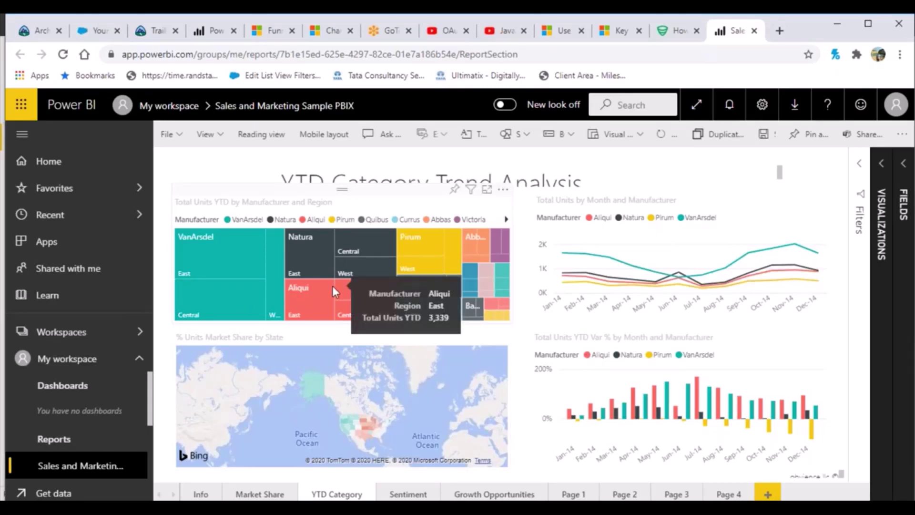
{"action": "left_click", "coordinate": [454, 192]}
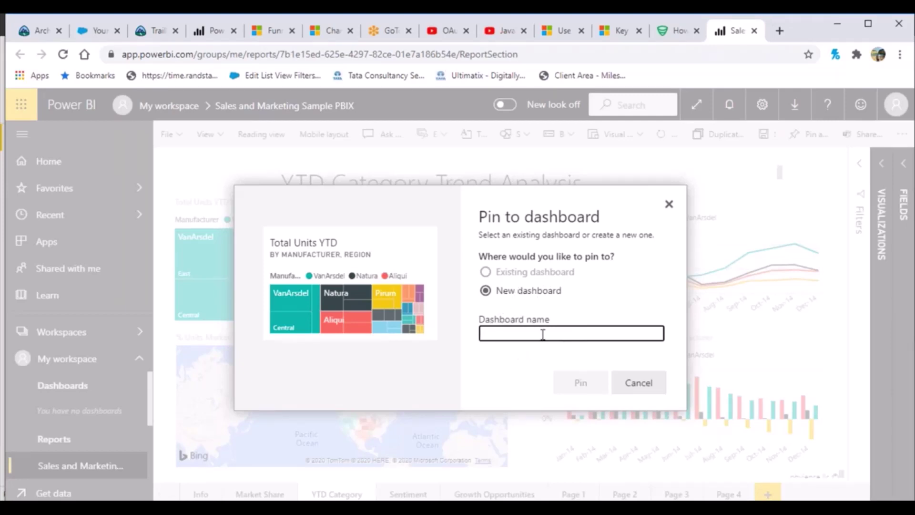
{"action": "type", "text": "Sales a"}
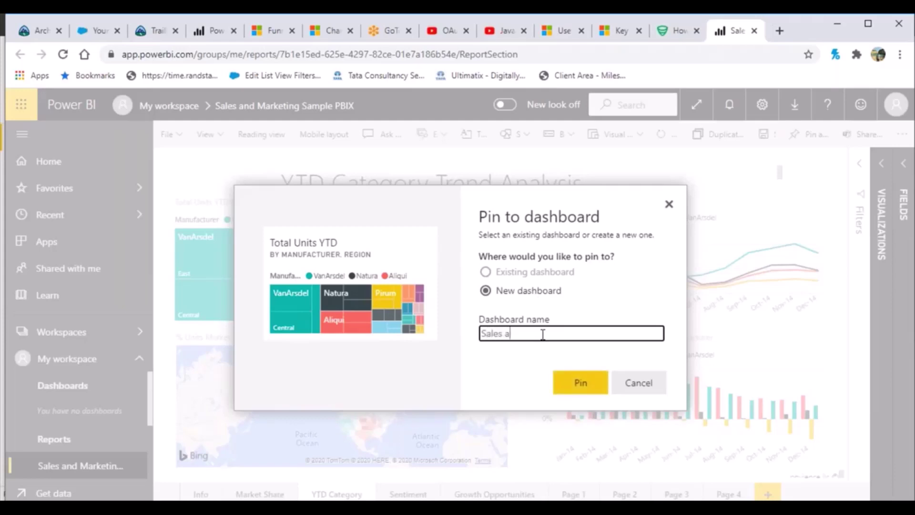
{"action": "type", "text": "nd Marketing"}
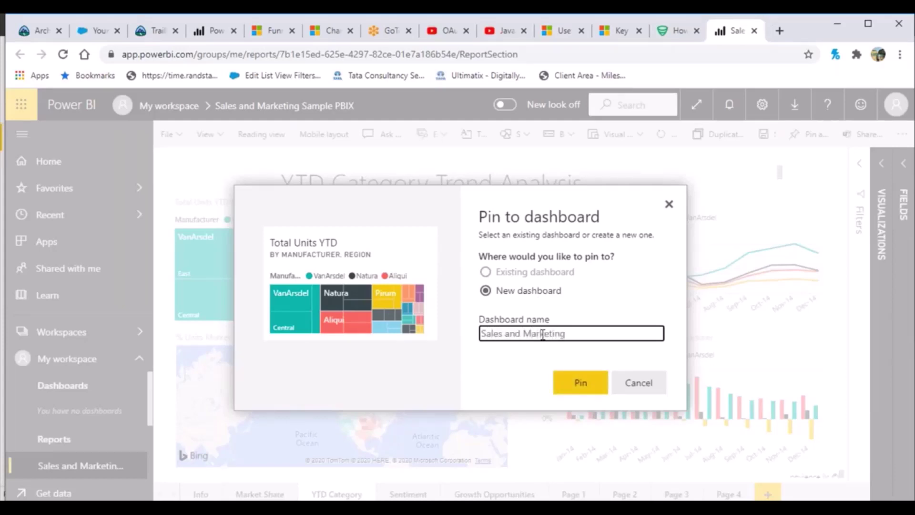
{"action": "left_click", "coordinate": [590, 387]}
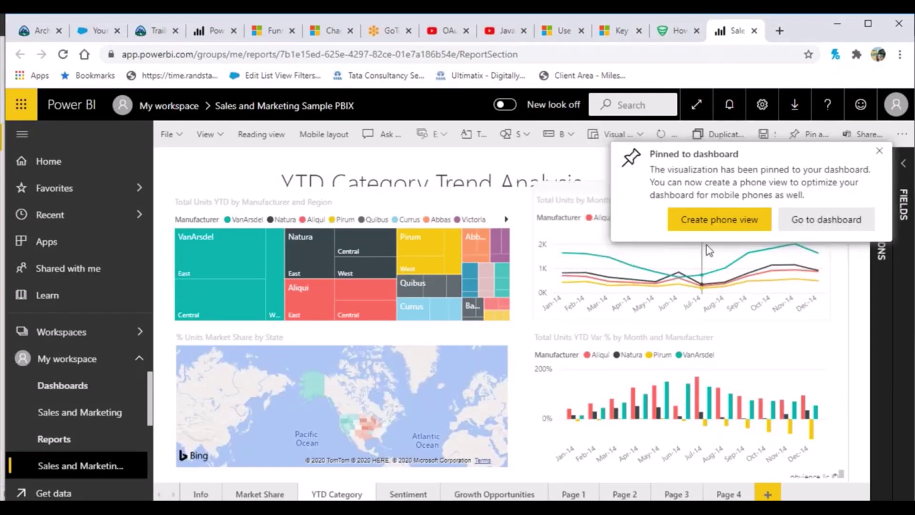
Open the Sales and Marketing dashboard, discarding the unsaved changes to the report
{"action": "left_click", "coordinate": [826, 220]}
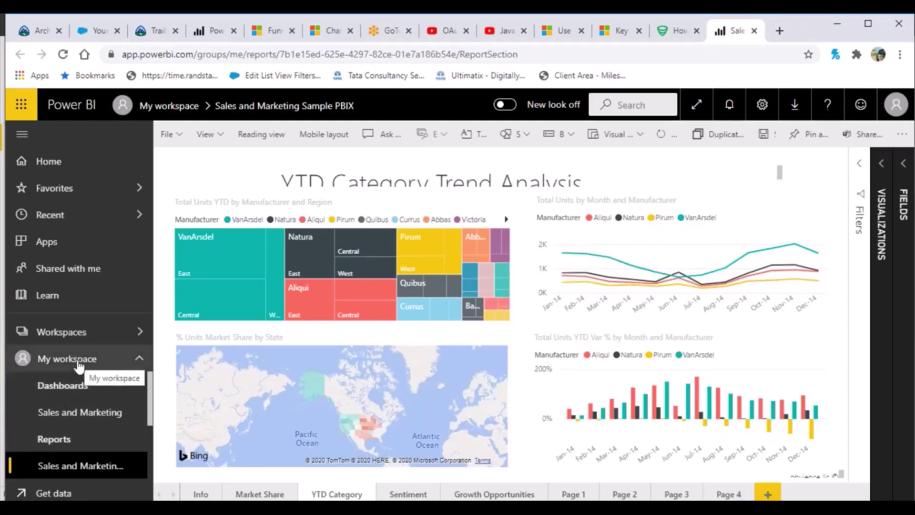
{"action": "left_click", "coordinate": [74, 414]}
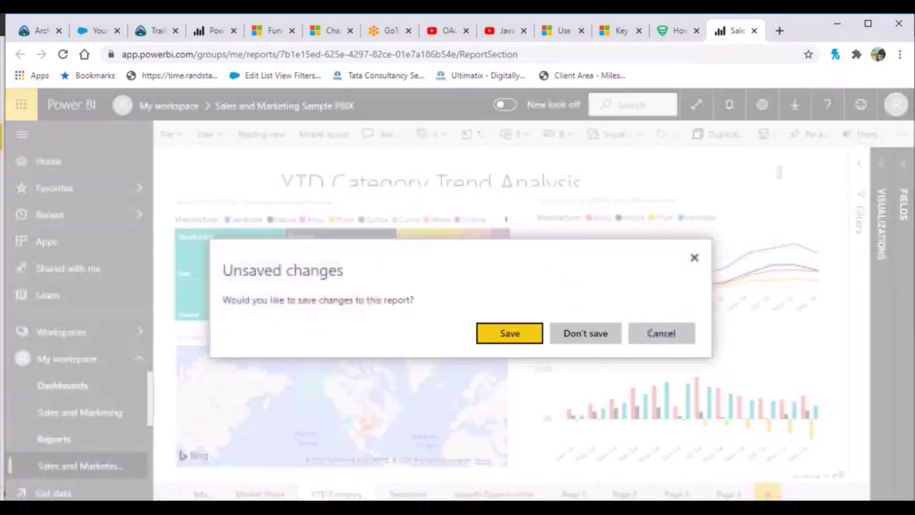
{"action": "left_click", "coordinate": [581, 332]}
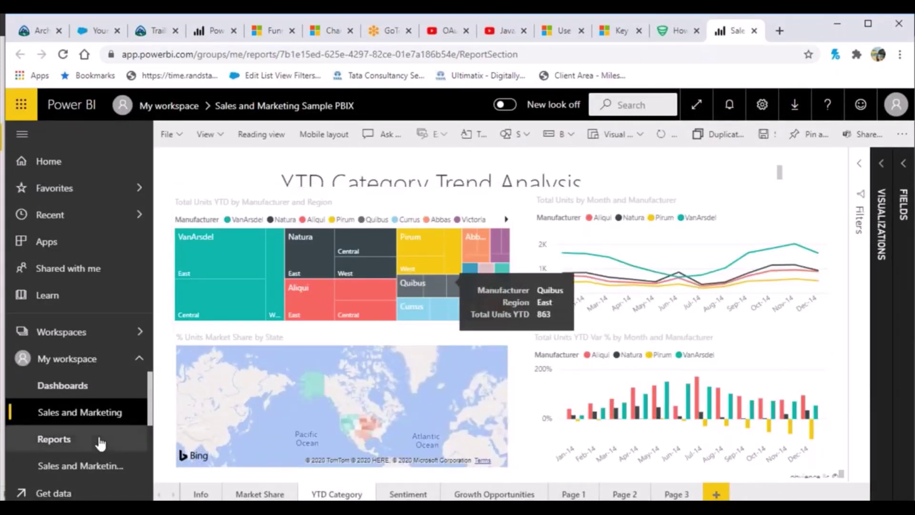
{"action": "left_click", "coordinate": [78, 413]}
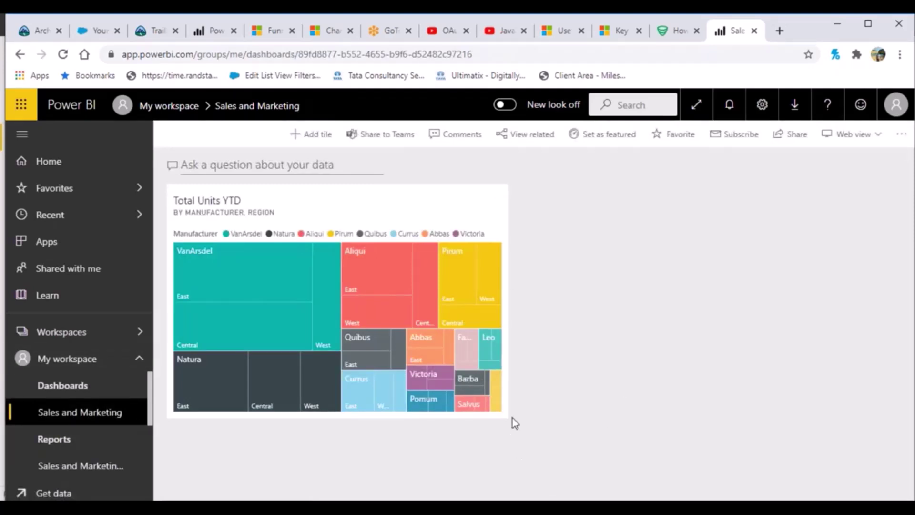
Reposition the Total Units YTD tile on the dashboard and open the report page it was pinned from
{"action": "mouse_move", "coordinate": [481, 386]}
{"action": "left_click_drag", "start_coordinate": [330, 202], "coordinate": [683, 210]}
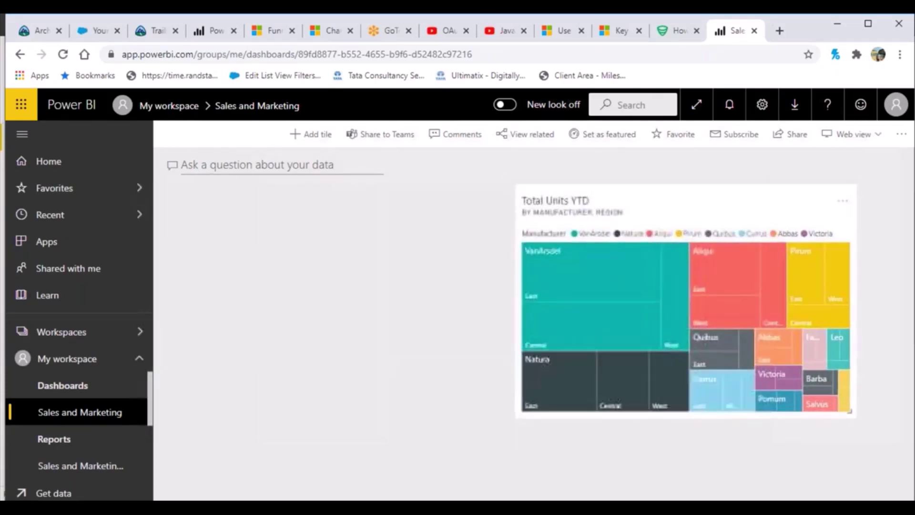
{"action": "left_click_drag", "start_coordinate": [594, 235], "coordinate": [253, 352]}
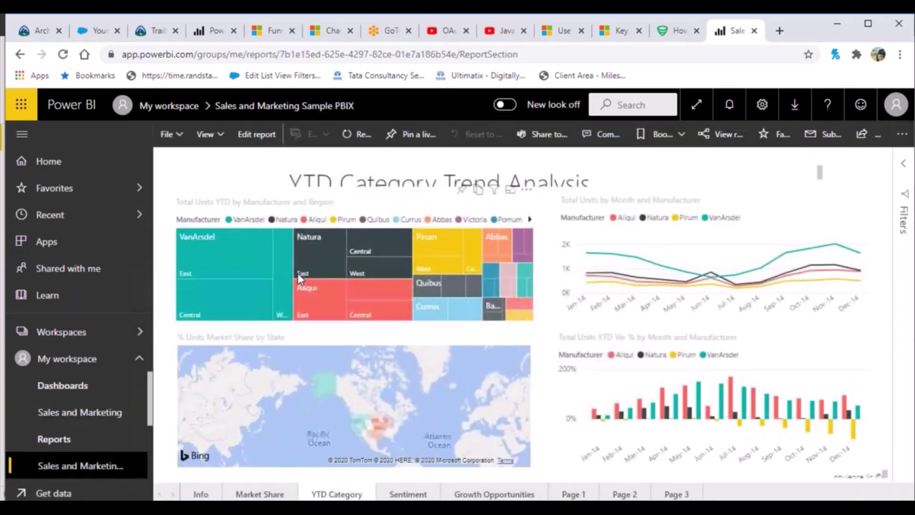
Return to the Sales and Marketing dashboard and open the source report page from its Total Units YTD tile
{"action": "left_click", "coordinate": [86, 391]}
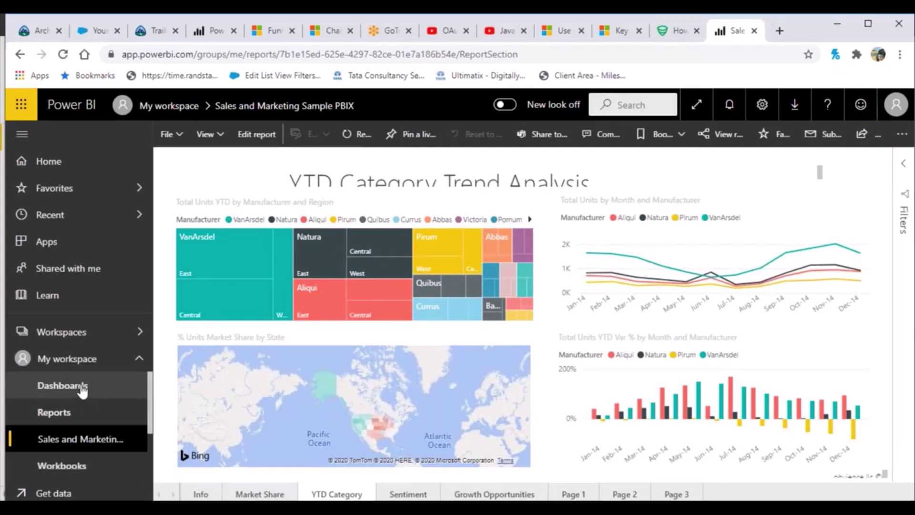
{"action": "left_click", "coordinate": [83, 388]}
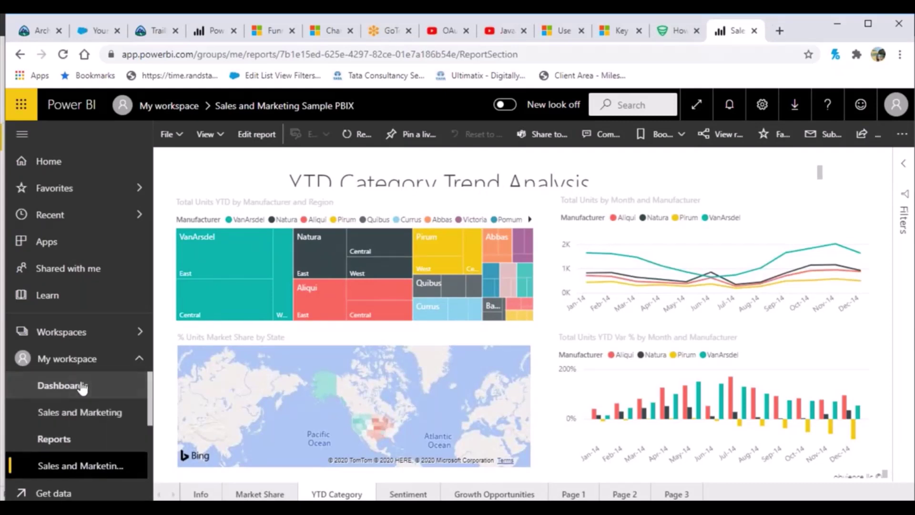
{"action": "left_click", "coordinate": [90, 415]}
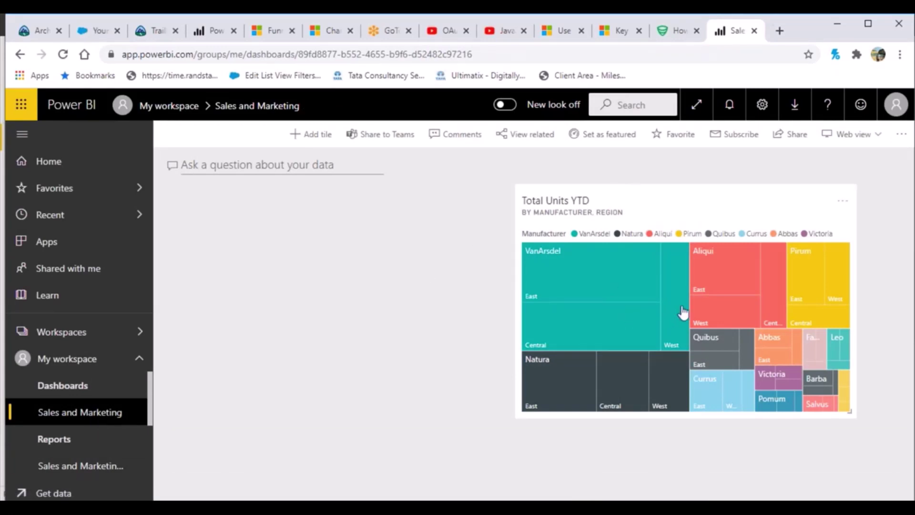
{"action": "mouse_move", "coordinate": [682, 313]}
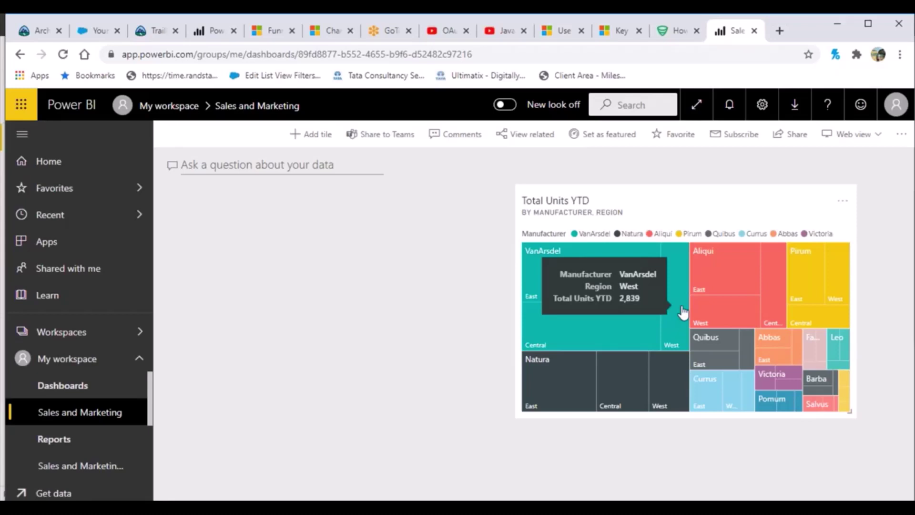
{"action": "left_click", "coordinate": [683, 312]}
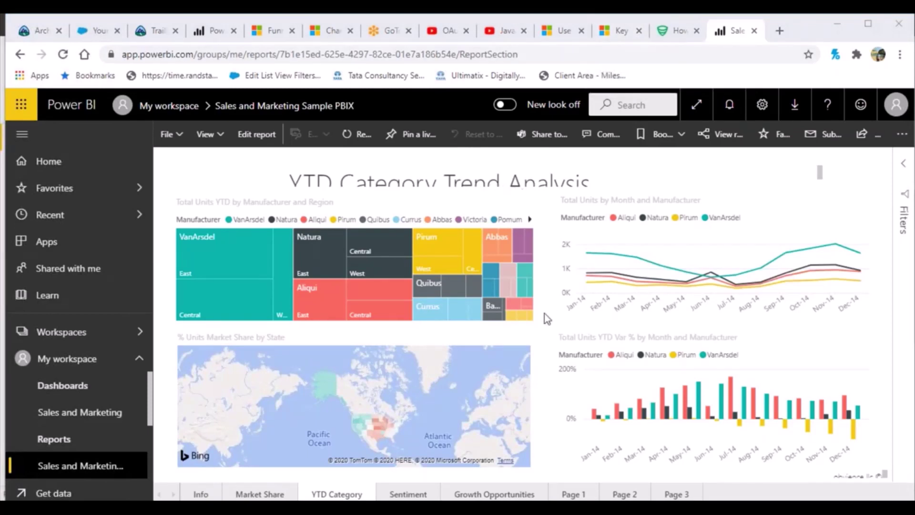
Pin the Total Units by Segment chart from the Growth Opportunities page to the existing Sales and Marketing dashboard and open that dashboard
{"action": "left_click", "coordinate": [504, 496]}
{"action": "mouse_move", "coordinate": [435, 354]}
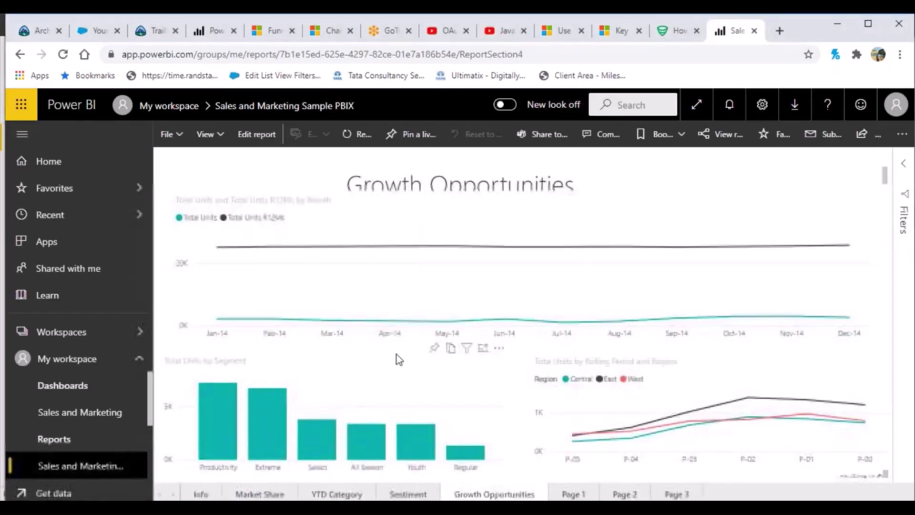
{"action": "left_click", "coordinate": [435, 352]}
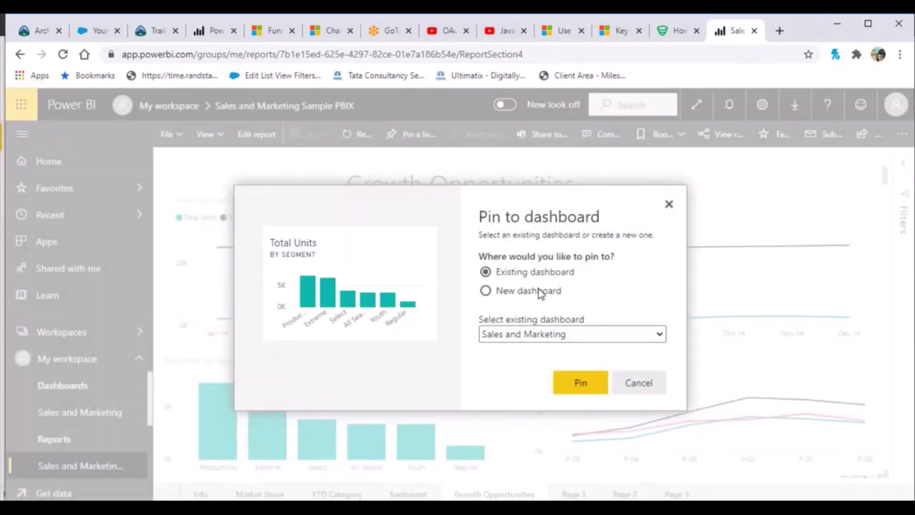
{"action": "left_click", "coordinate": [659, 336]}
{"action": "left_click", "coordinate": [660, 339]}
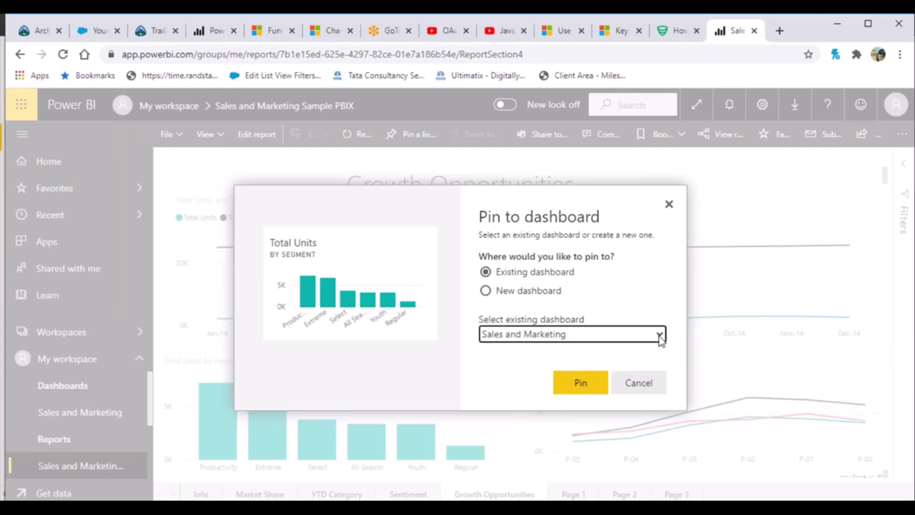
{"action": "left_click", "coordinate": [589, 387]}
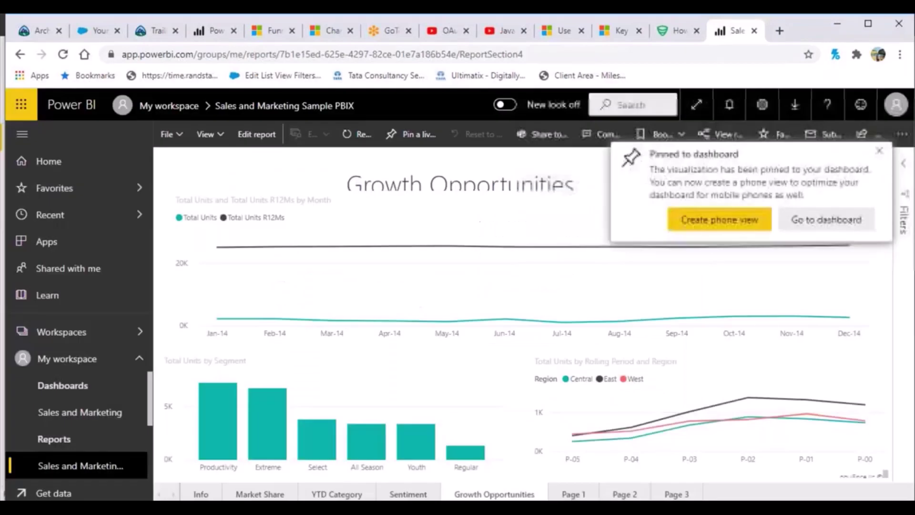
{"action": "left_click", "coordinate": [837, 221]}
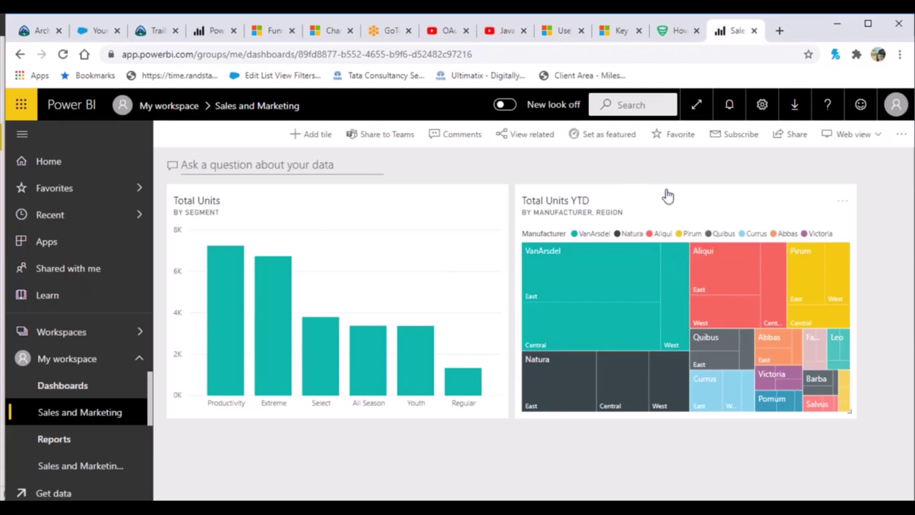
Rearrange the dashboard so the Total Units YTD tile comes first and the Total Units by Segment tile sits beside it
{"action": "left_click_drag", "start_coordinate": [688, 205], "coordinate": [353, 434]}
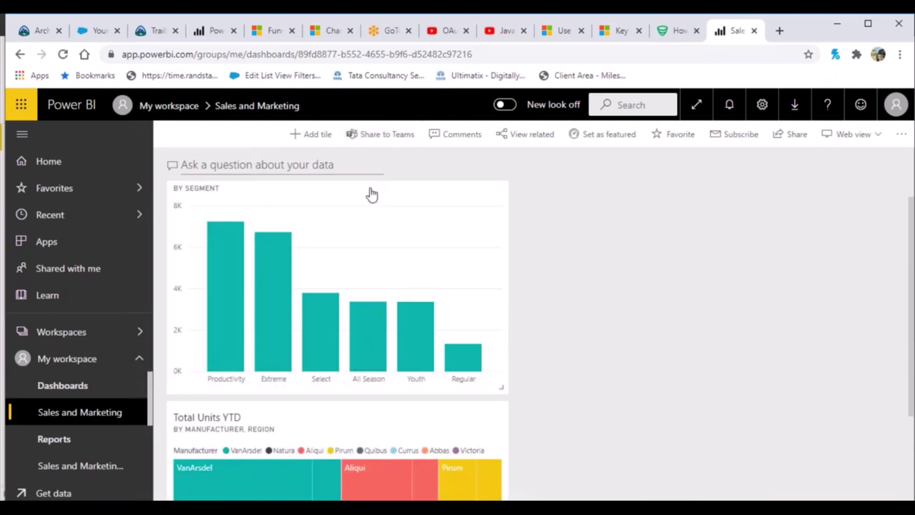
{"action": "left_click_drag", "start_coordinate": [374, 198], "coordinate": [840, 200]}
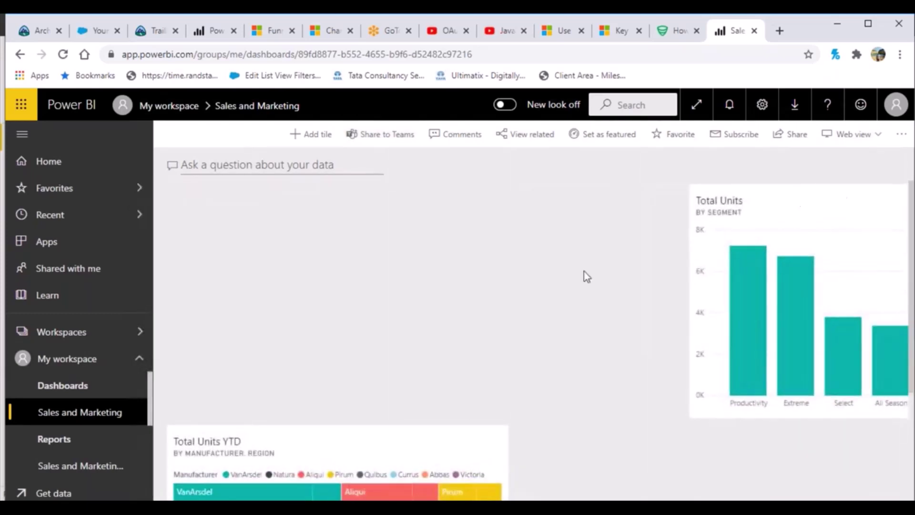
{"action": "left_click_drag", "start_coordinate": [731, 204], "coordinate": [643, 180]}
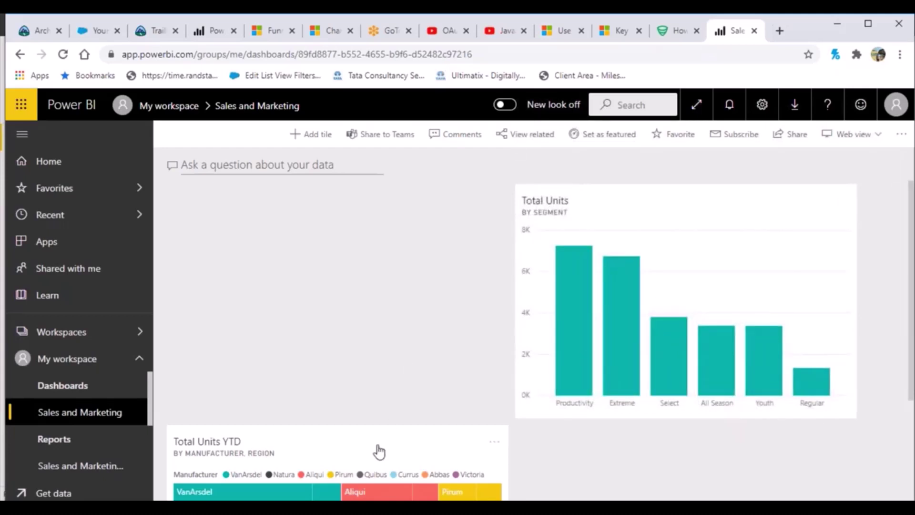
{"action": "left_click_drag", "start_coordinate": [376, 449], "coordinate": [364, 217]}
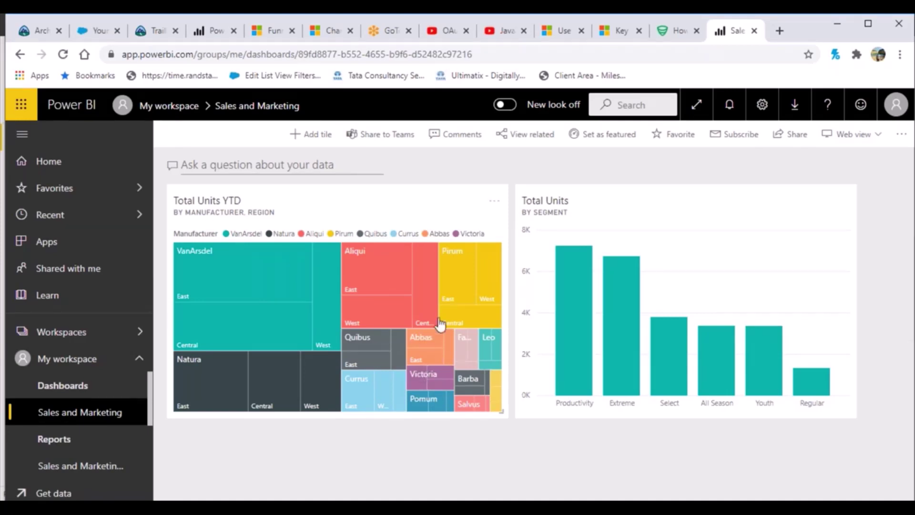
{"action": "mouse_move", "coordinate": [440, 324]}
Review the dashboards, reports, workbooks and datasets in My workspace, including the further actions available for the Sales and Marketing Sample PBIX dataset
{"action": "left_click", "coordinate": [51, 365]}
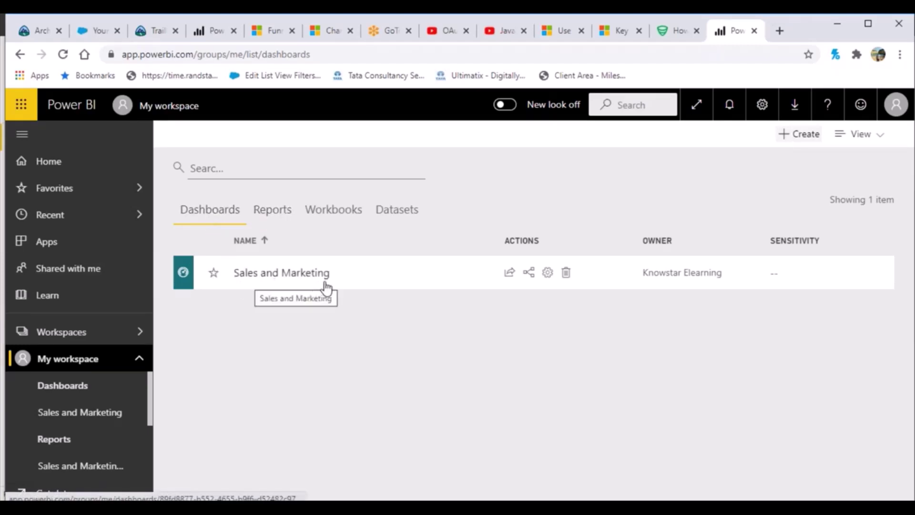
{"action": "left_click", "coordinate": [280, 213]}
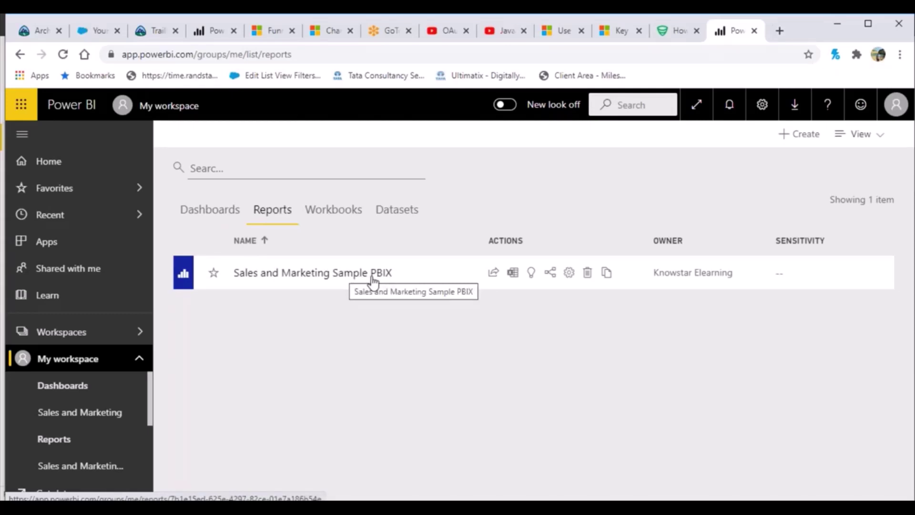
{"action": "left_click", "coordinate": [338, 214]}
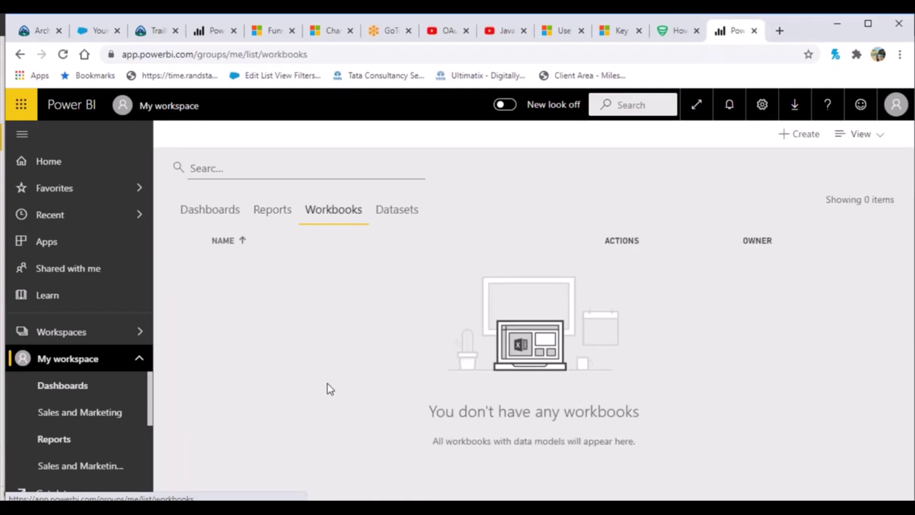
{"action": "left_click", "coordinate": [399, 222]}
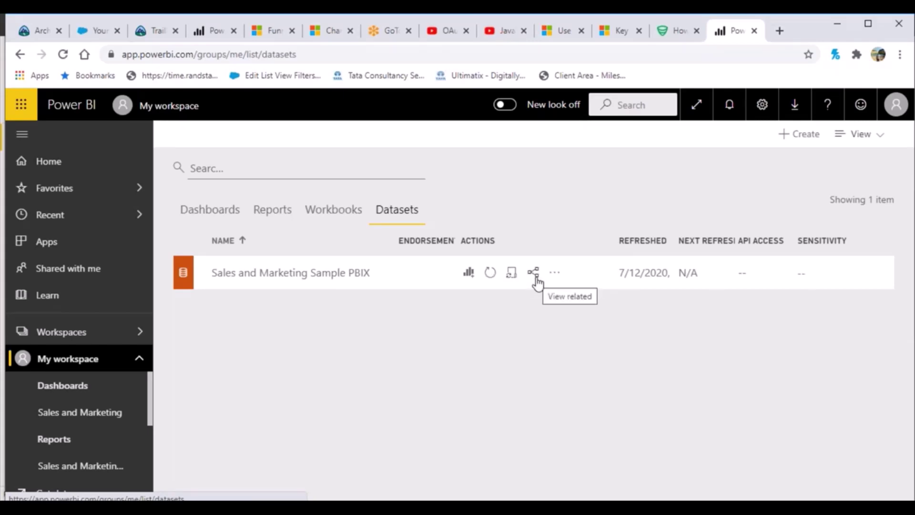
{"action": "left_click", "coordinate": [556, 278]}
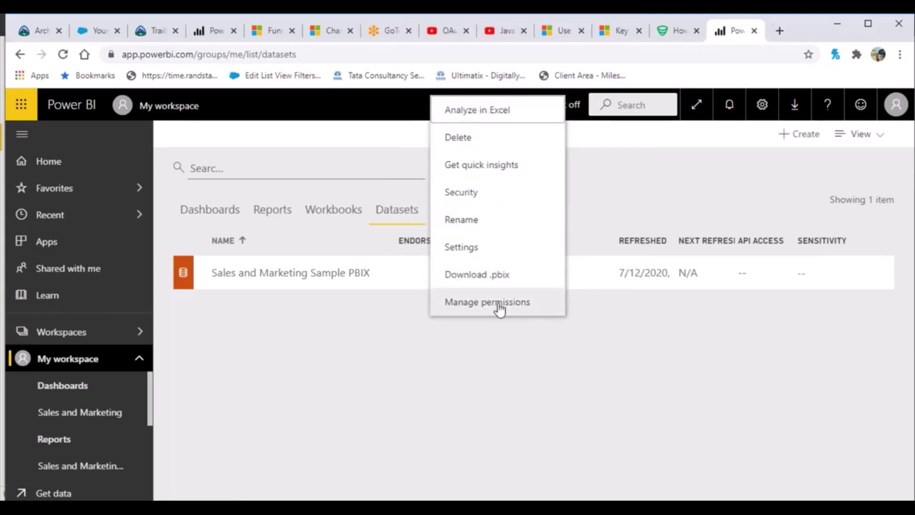
{"action": "left_click", "coordinate": [468, 361]}
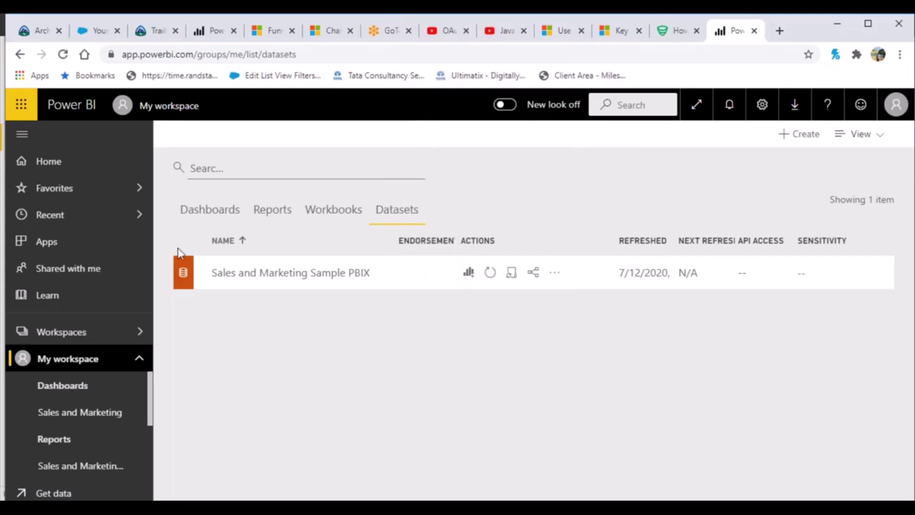
Check the actions in the workspace's reports list and view the content related to the Sales and Marketing dashboard
{"action": "left_click", "coordinate": [267, 215]}
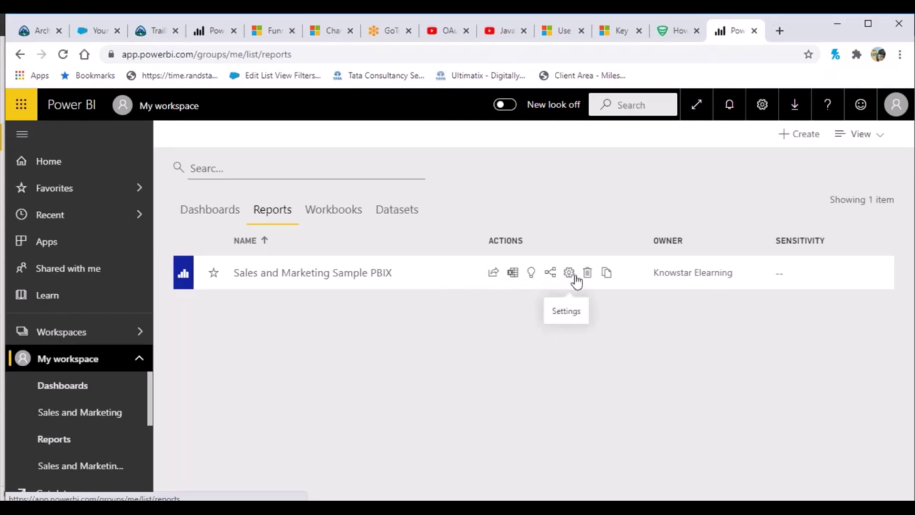
{"action": "left_click", "coordinate": [227, 214]}
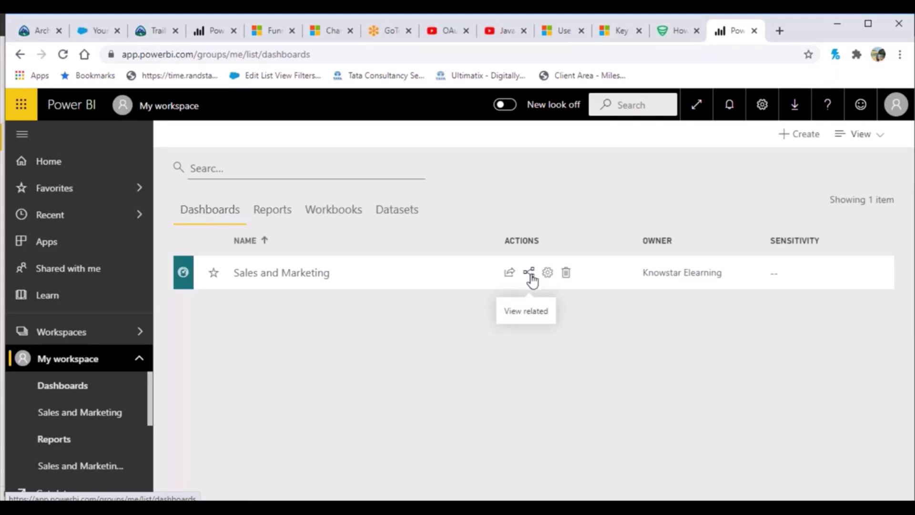
{"action": "left_click", "coordinate": [530, 274]}
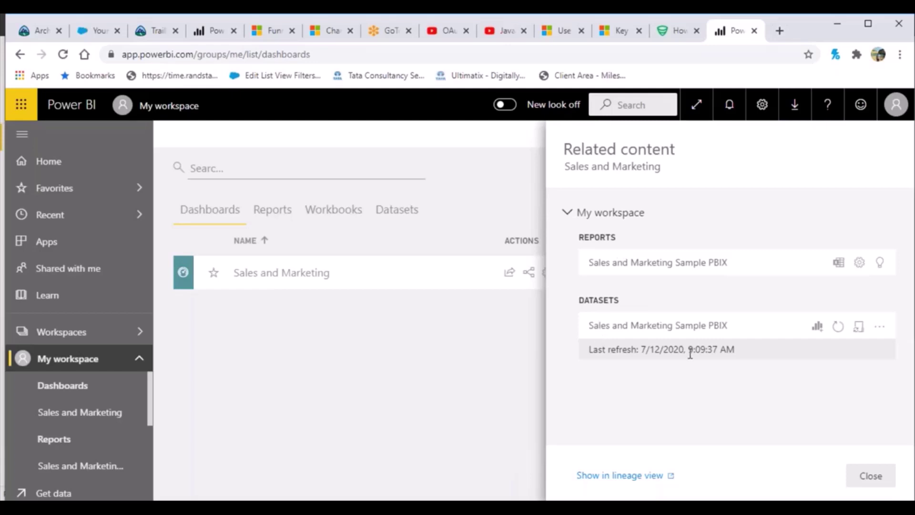
{"action": "left_click", "coordinate": [871, 476]}
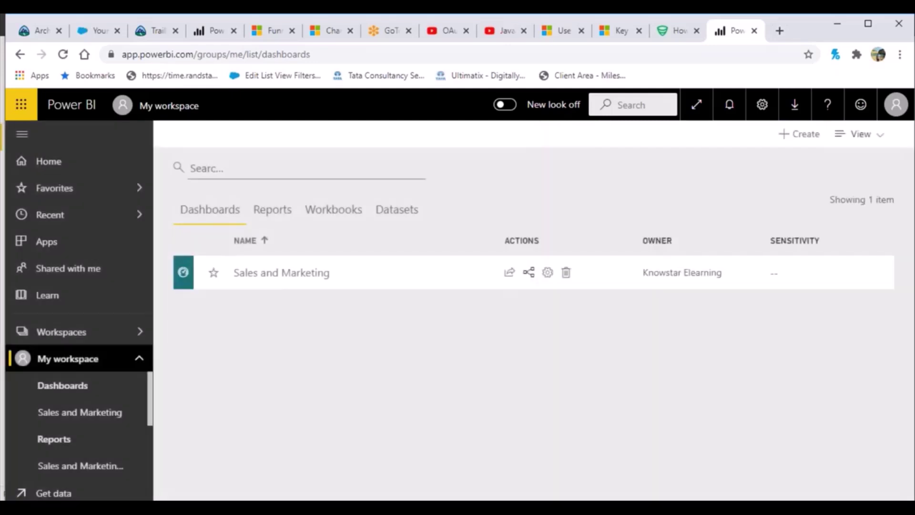
Review the settings of the Sales and Marketing dashboard and leave them without saving
{"action": "left_click", "coordinate": [547, 273]}
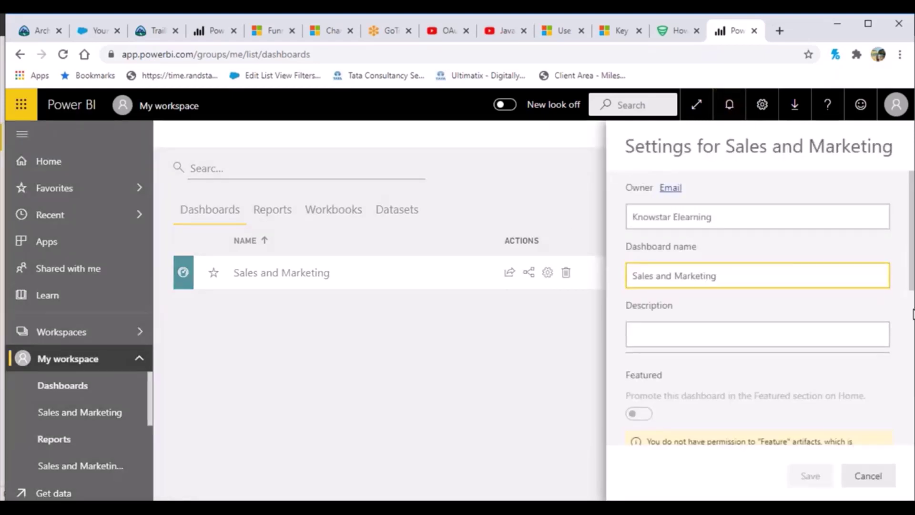
{"action": "scroll", "coordinate": [911, 284], "scroll_direction": "down", "scroll_amount": 3}
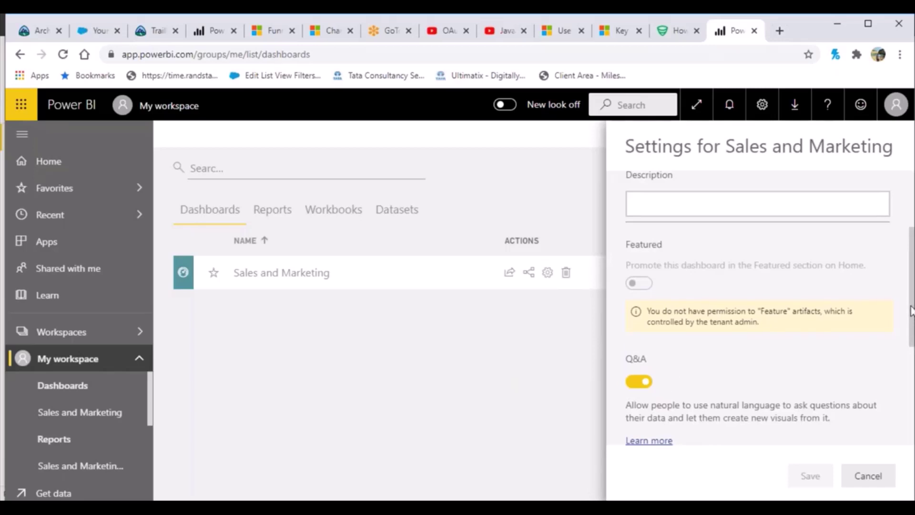
{"action": "scroll", "coordinate": [896, 300], "scroll_direction": "up", "scroll_amount": 3}
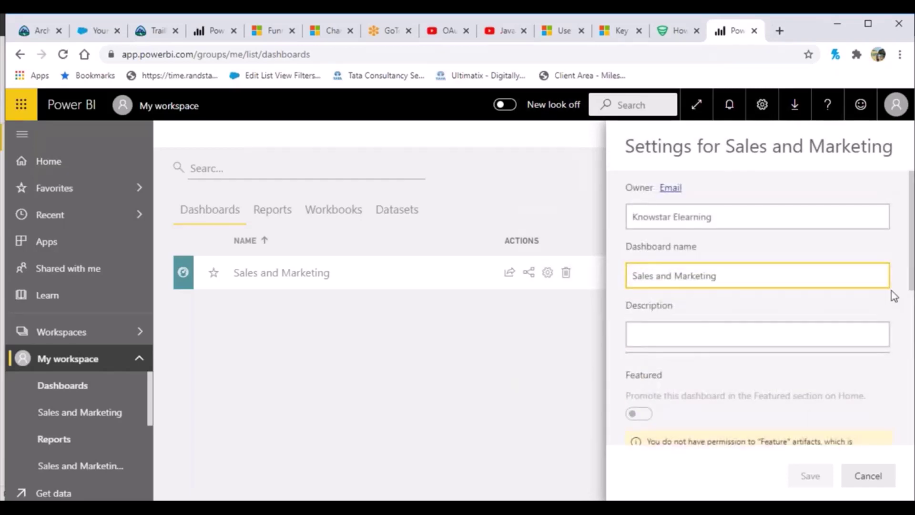
{"action": "left_click", "coordinate": [882, 478]}
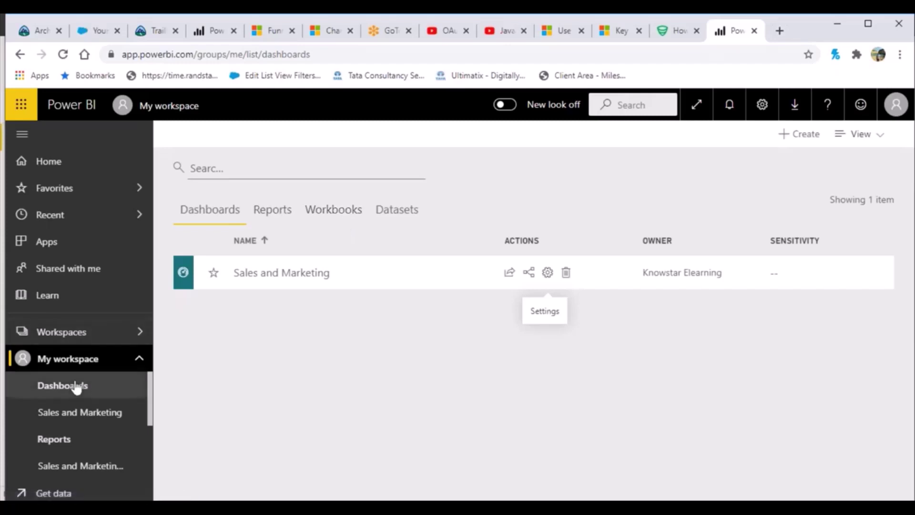
Open the Sales and Marketing dashboard and look at the source types for a new tile without adding one
{"action": "left_click", "coordinate": [72, 413]}
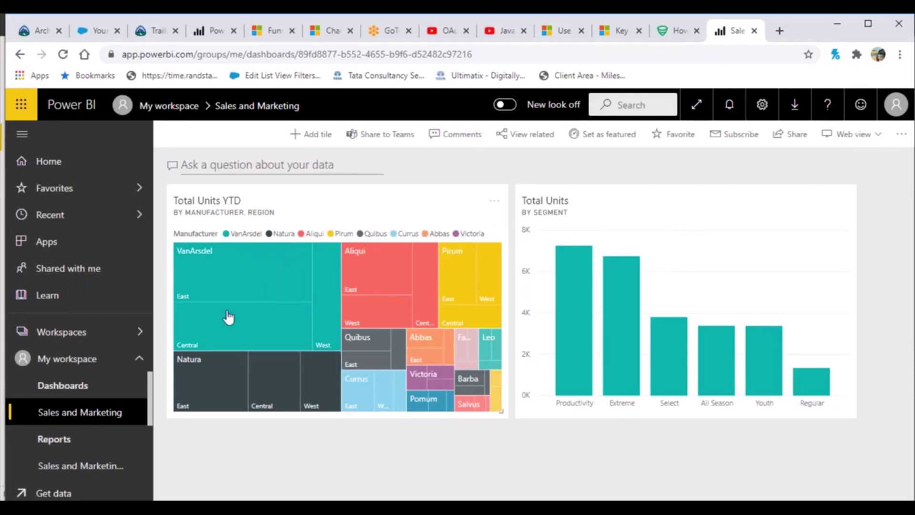
{"action": "left_click", "coordinate": [324, 141]}
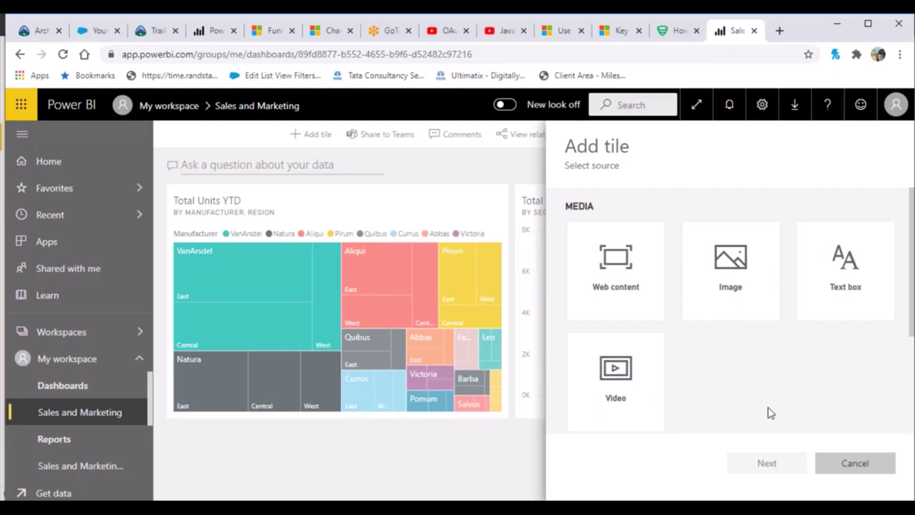
{"action": "left_click", "coordinate": [842, 468]}
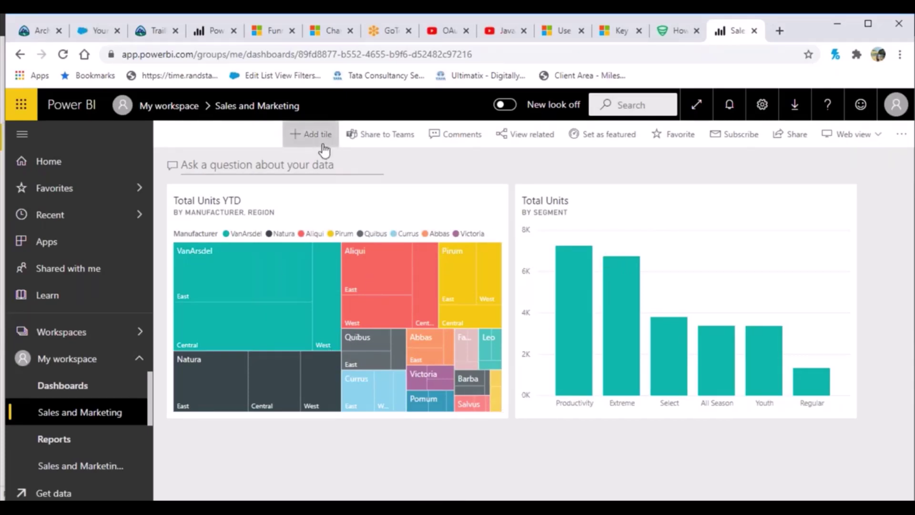
View the Total Units YTD tile in focus mode and return to the dashboard
{"action": "left_click", "coordinate": [494, 203]}
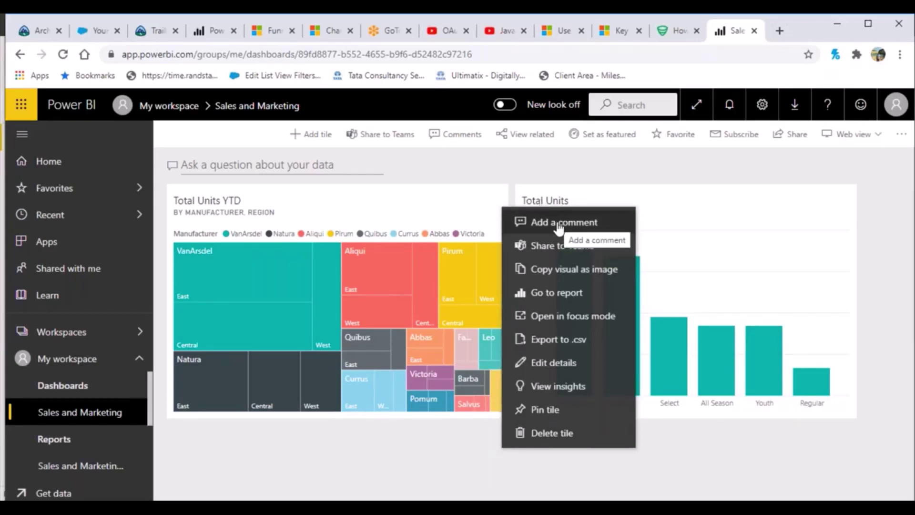
{"action": "left_click", "coordinate": [587, 322]}
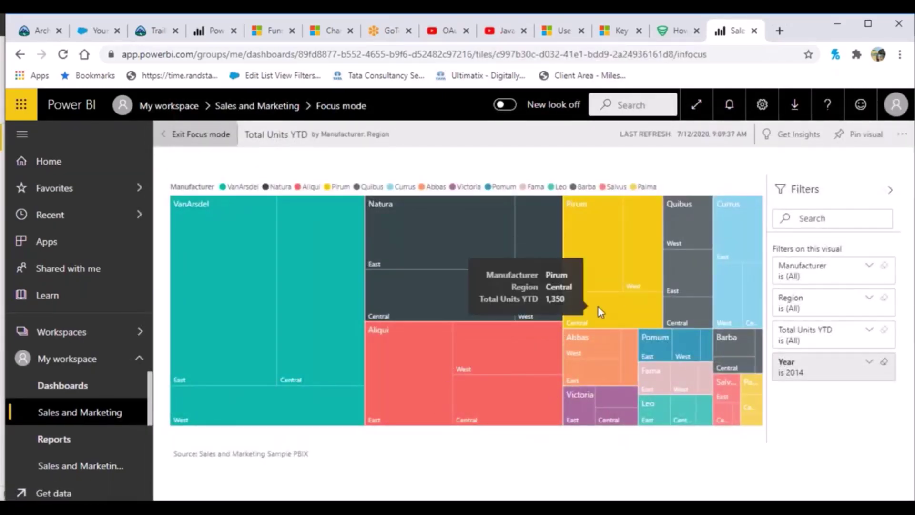
{"action": "left_click", "coordinate": [191, 134]}
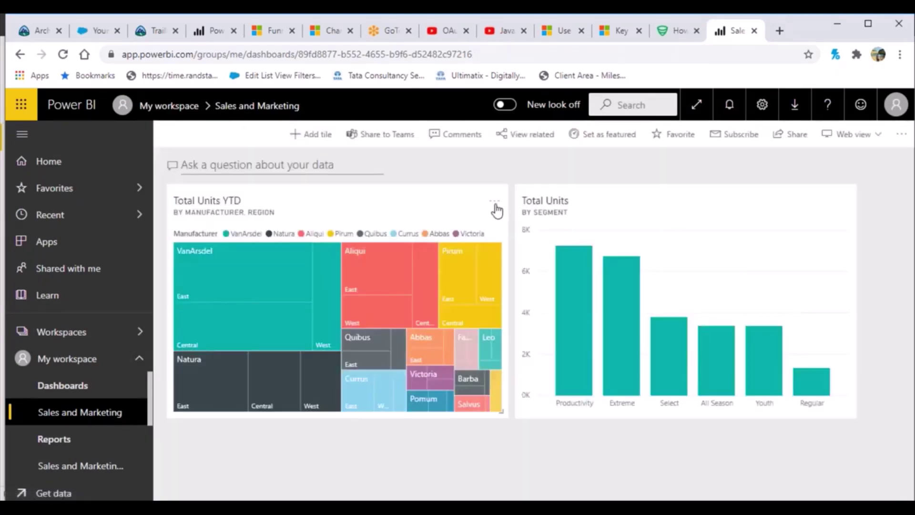
Generate insights for the Total Units YTD tile and examine the insight cards through to Count of Product by Region
{"action": "left_click", "coordinate": [494, 202]}
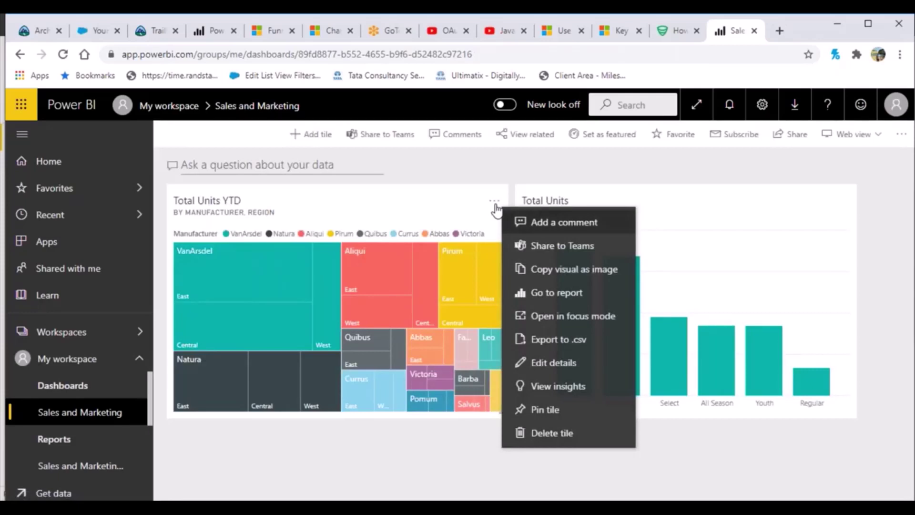
{"action": "left_click", "coordinate": [580, 390]}
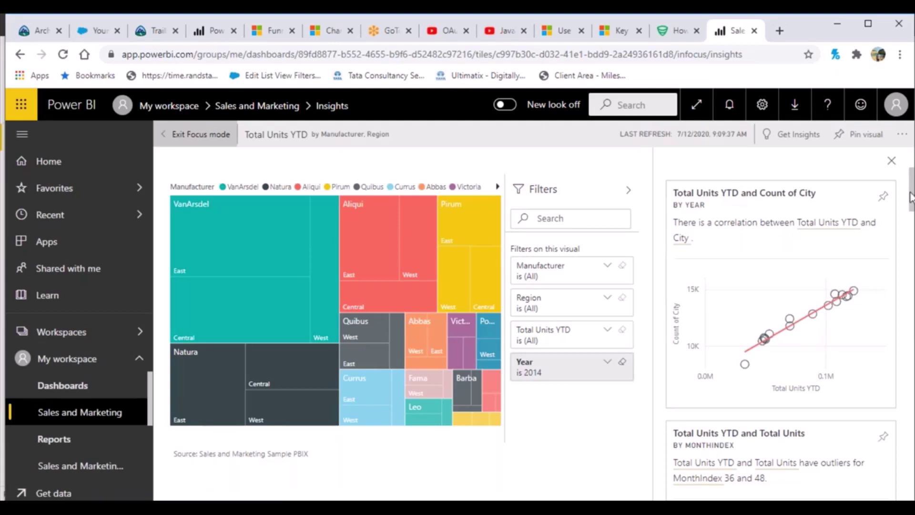
{"action": "left_click_drag", "start_coordinate": [911, 197], "coordinate": [912, 228]}
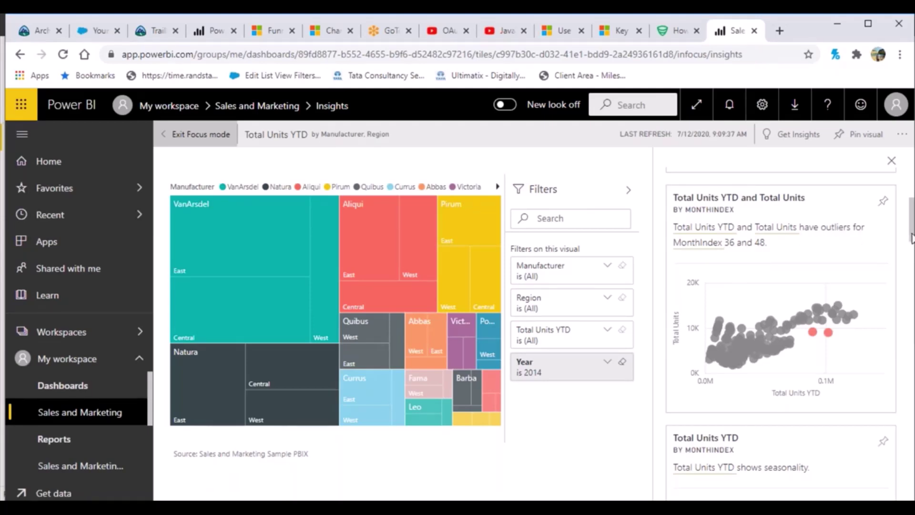
{"action": "left_click_drag", "start_coordinate": [910, 239], "coordinate": [910, 270]}
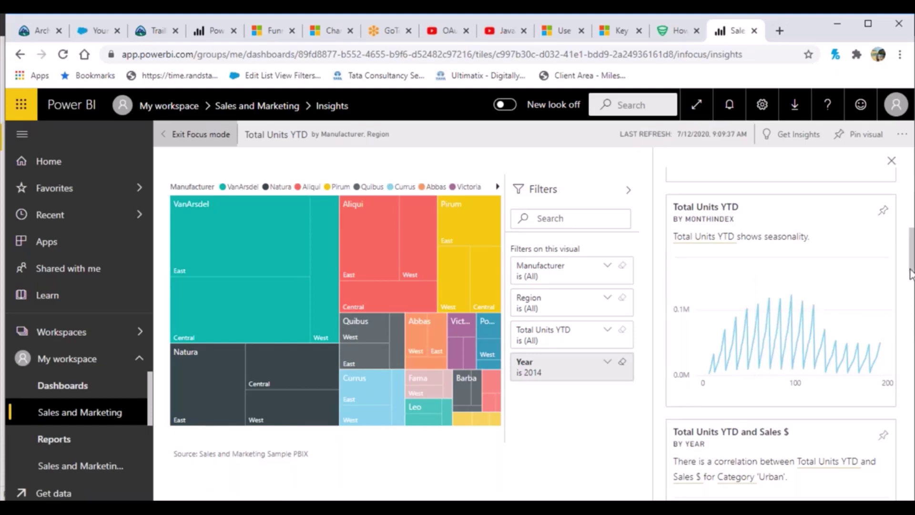
{"action": "scroll", "coordinate": [910, 274], "scroll_direction": "down", "scroll_amount": 5}
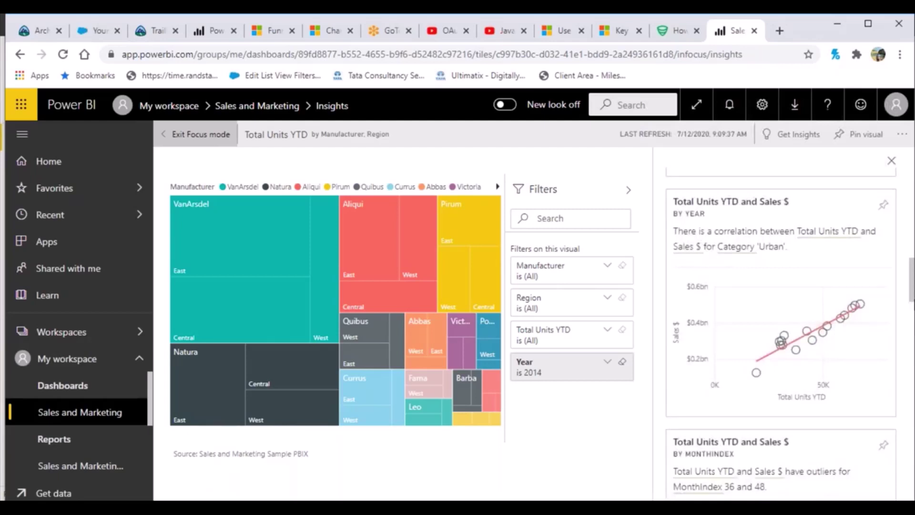
{"action": "scroll", "coordinate": [910, 286], "scroll_direction": "down", "scroll_amount": 8}
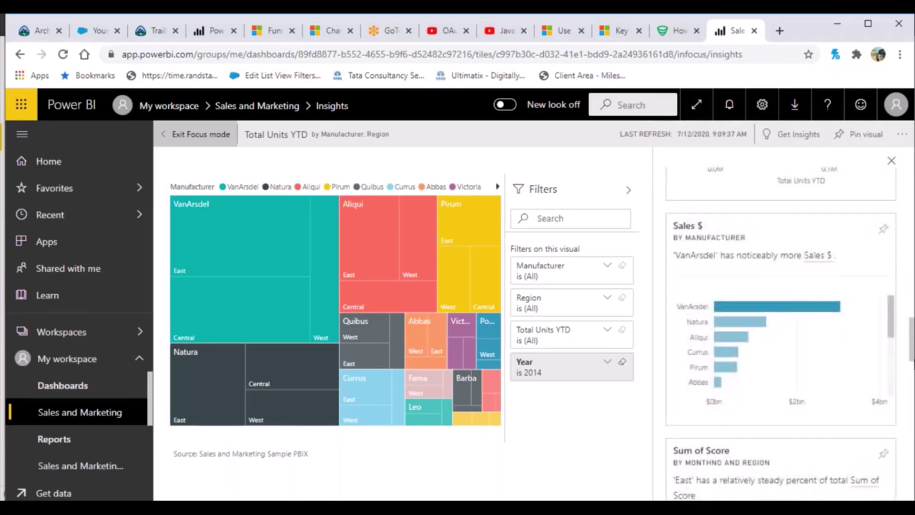
{"action": "scroll", "coordinate": [780, 333], "scroll_direction": "down", "scroll_amount": 1}
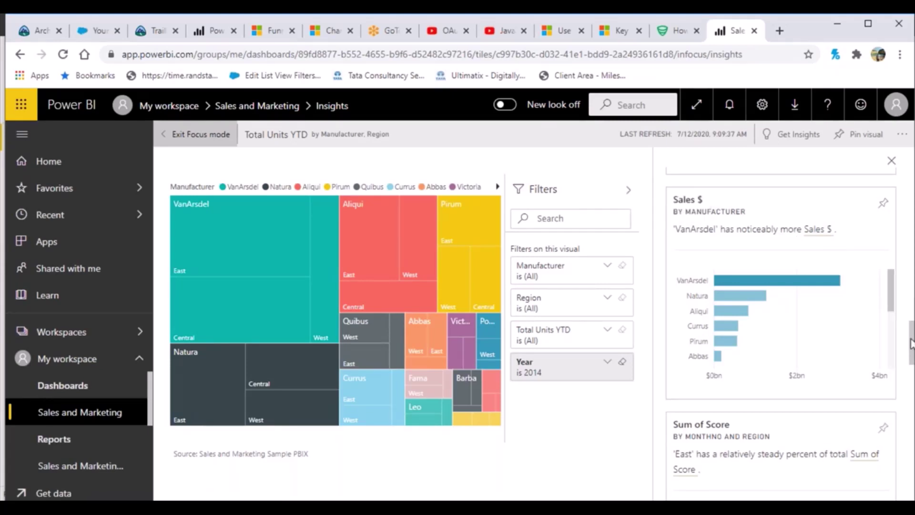
{"action": "left_click_drag", "start_coordinate": [910, 344], "coordinate": [911, 404]}
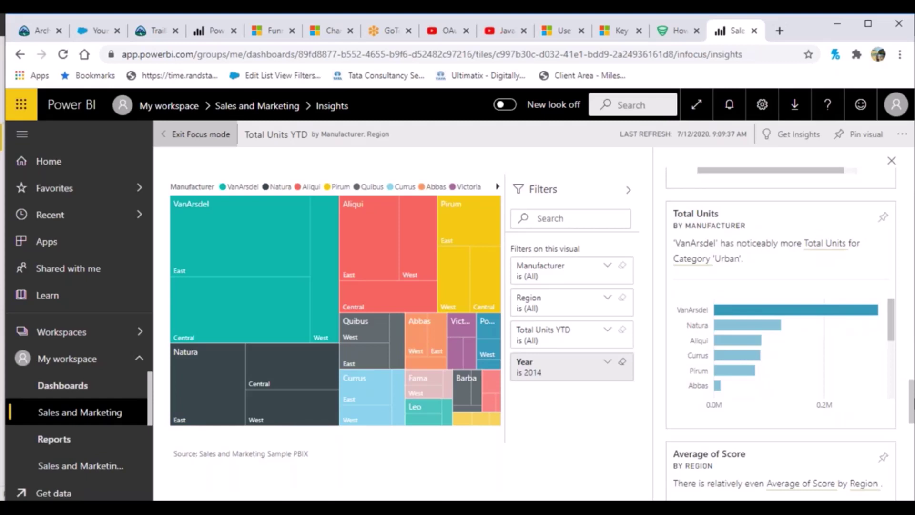
{"action": "scroll", "coordinate": [781, 329], "scroll_direction": "down", "scroll_amount": 5}
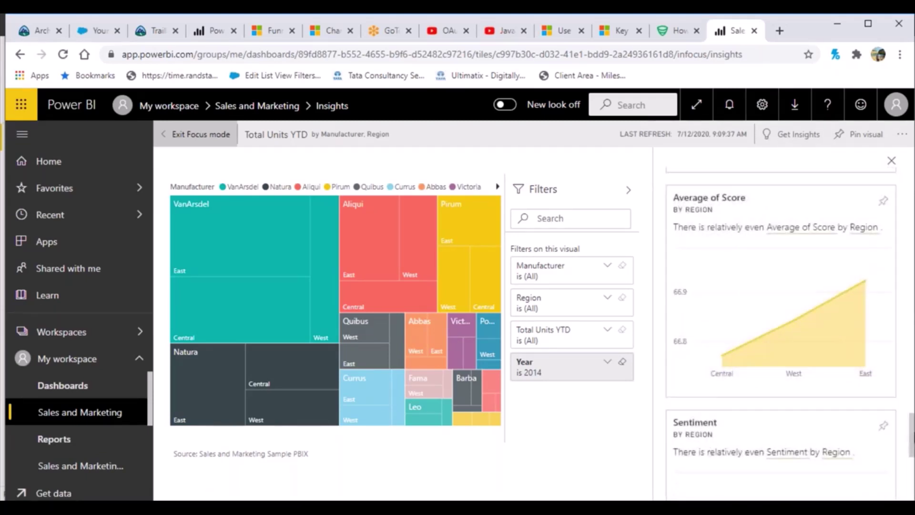
{"action": "scroll", "coordinate": [781, 329], "scroll_direction": "down", "scroll_amount": 6}
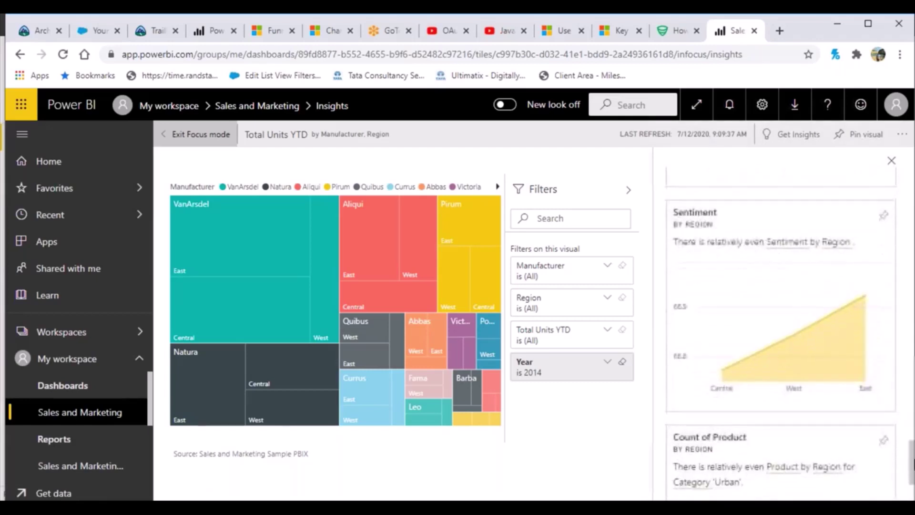
{"action": "scroll", "coordinate": [781, 329], "scroll_direction": "down", "scroll_amount": 2}
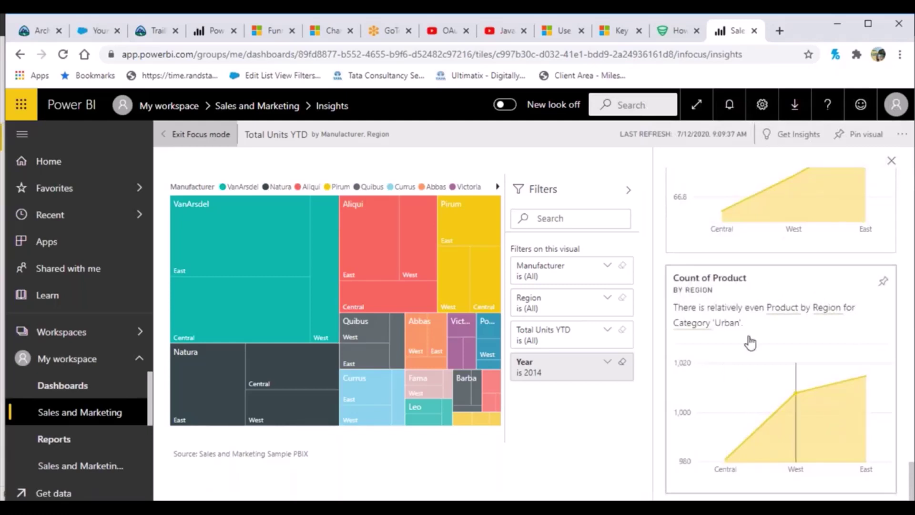
Pin the Count of Product by Region insight to the existing Sales and Marketing dashboard and go to that dashboard
{"action": "mouse_move", "coordinate": [802, 420]}
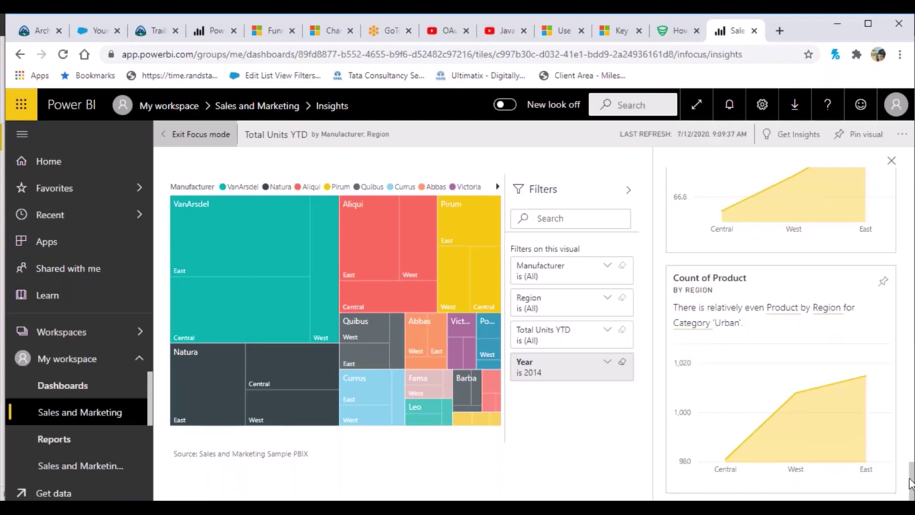
{"action": "left_click", "coordinate": [882, 286]}
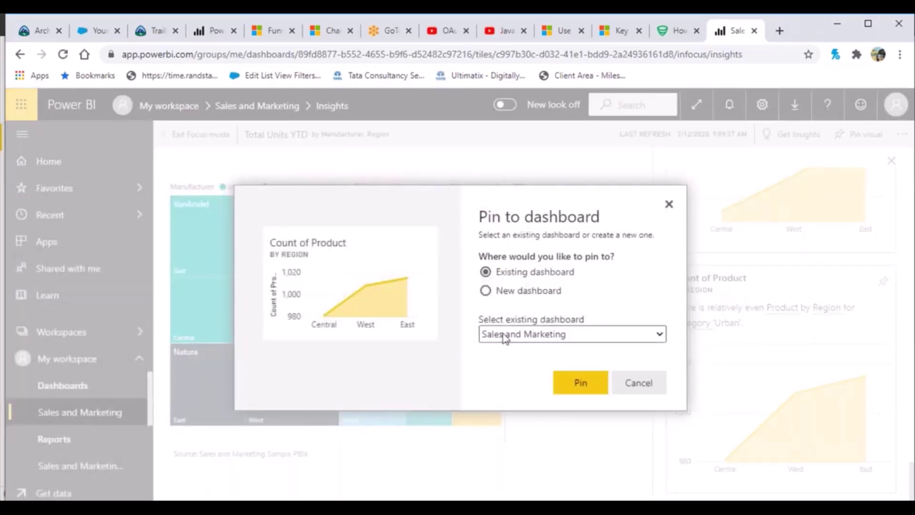
{"action": "left_click", "coordinate": [578, 382]}
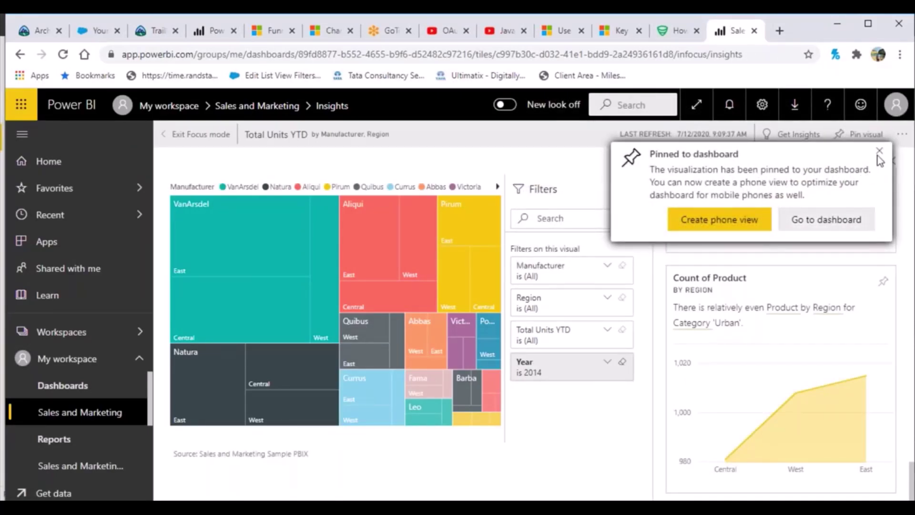
{"action": "left_click", "coordinate": [860, 227]}
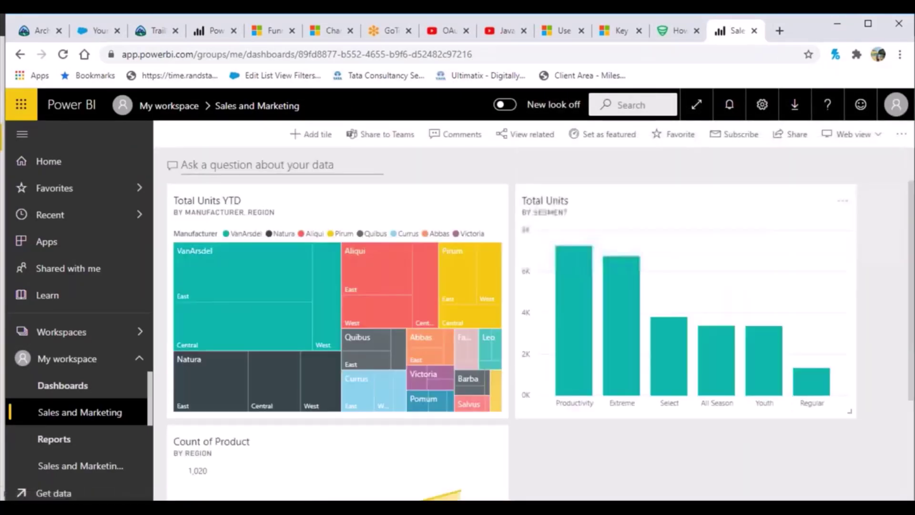